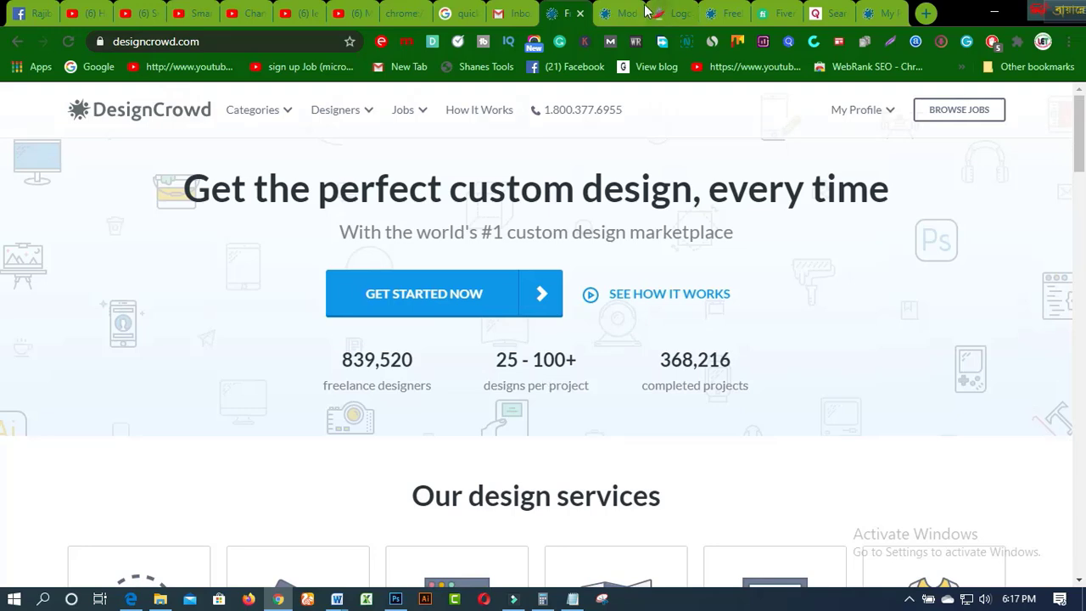
# Step: Switch to the BrandCrowd results and look through the logo templates made for "revamped logo"
pyautogui.click(679, 22)
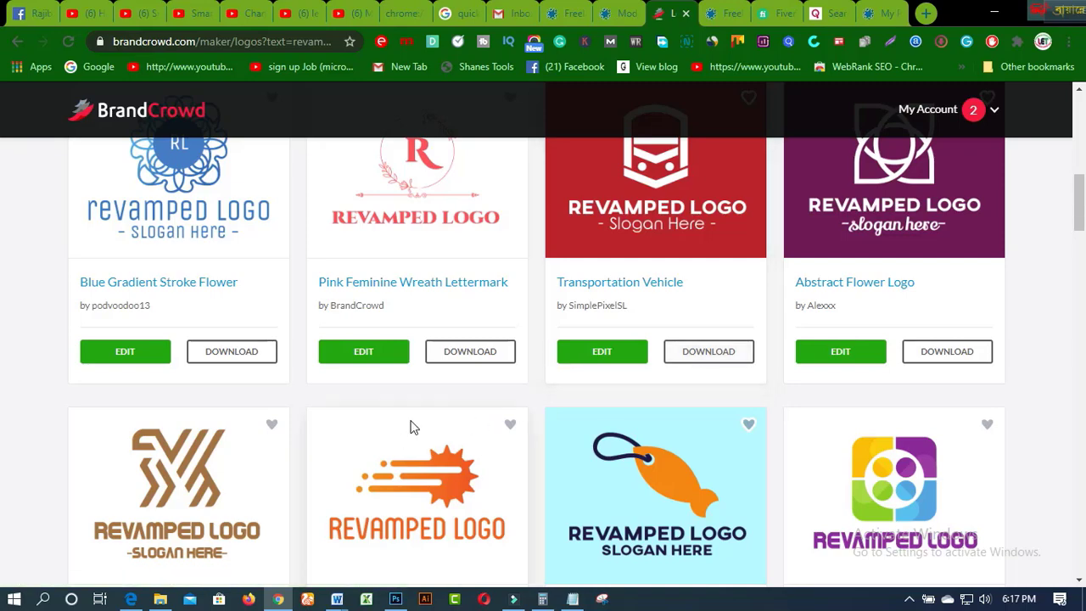
pyautogui.scroll(-1, 429, 414)
pyautogui.scroll(4, 428, 414)
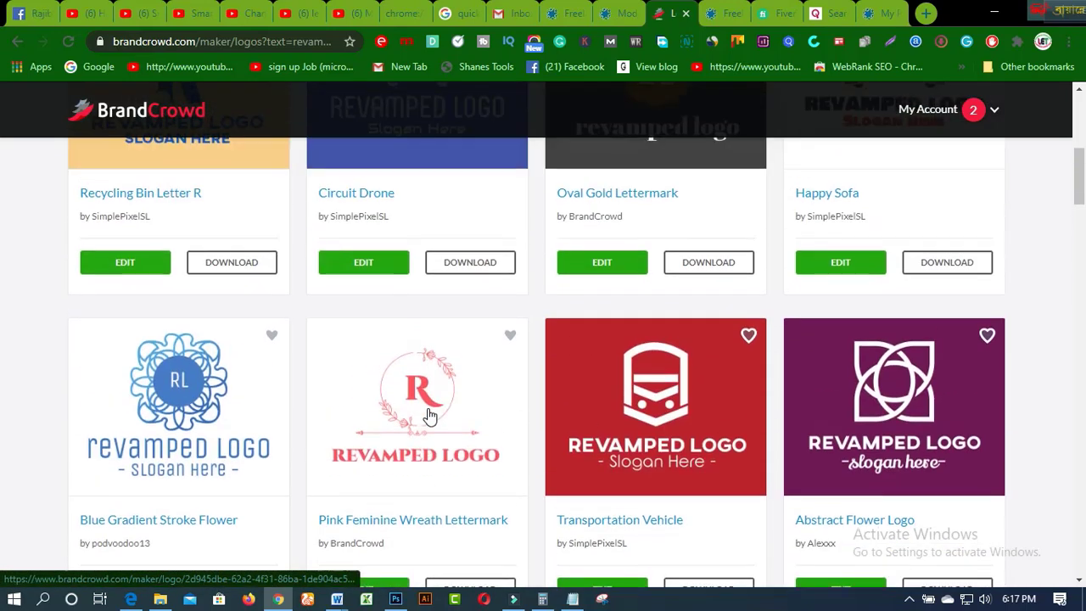
pyautogui.scroll(2, 430, 415)
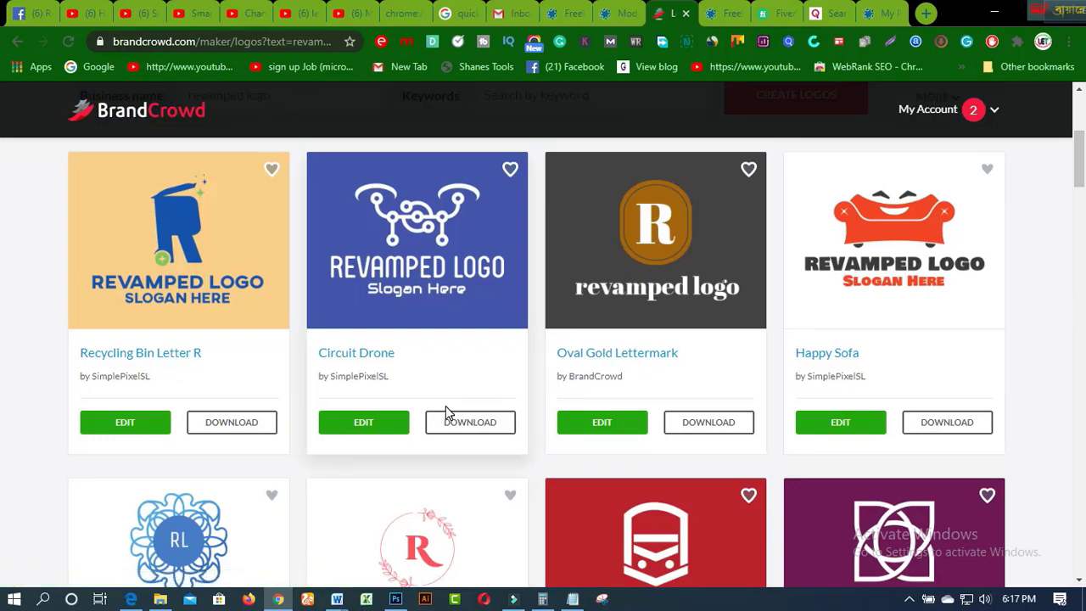
pyautogui.scroll(2, 446, 413)
pyautogui.scroll(-9, 551, 414)
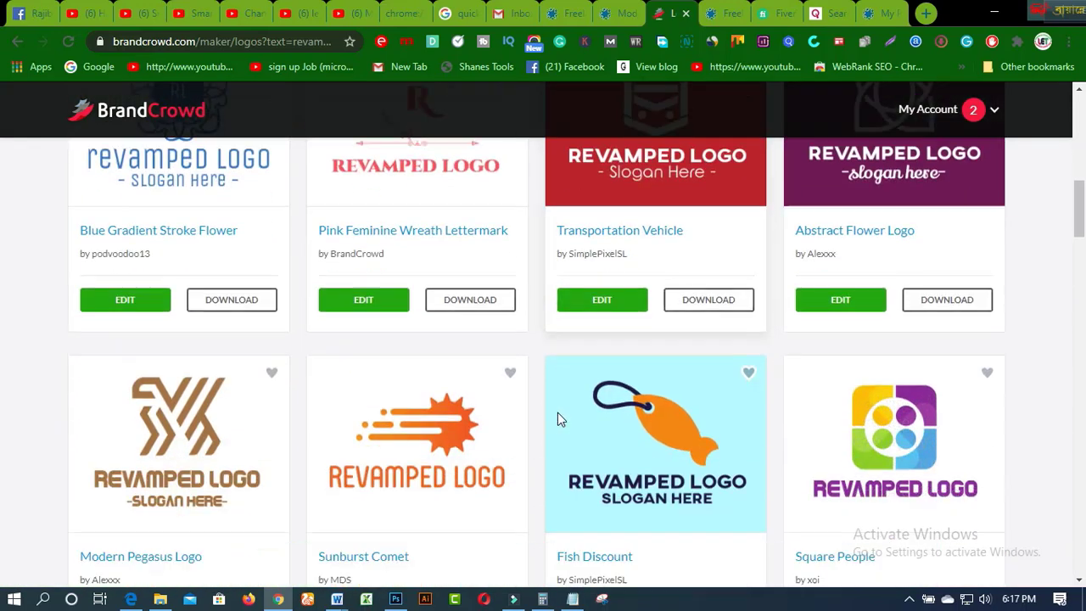
pyautogui.scroll(-4, 557, 419)
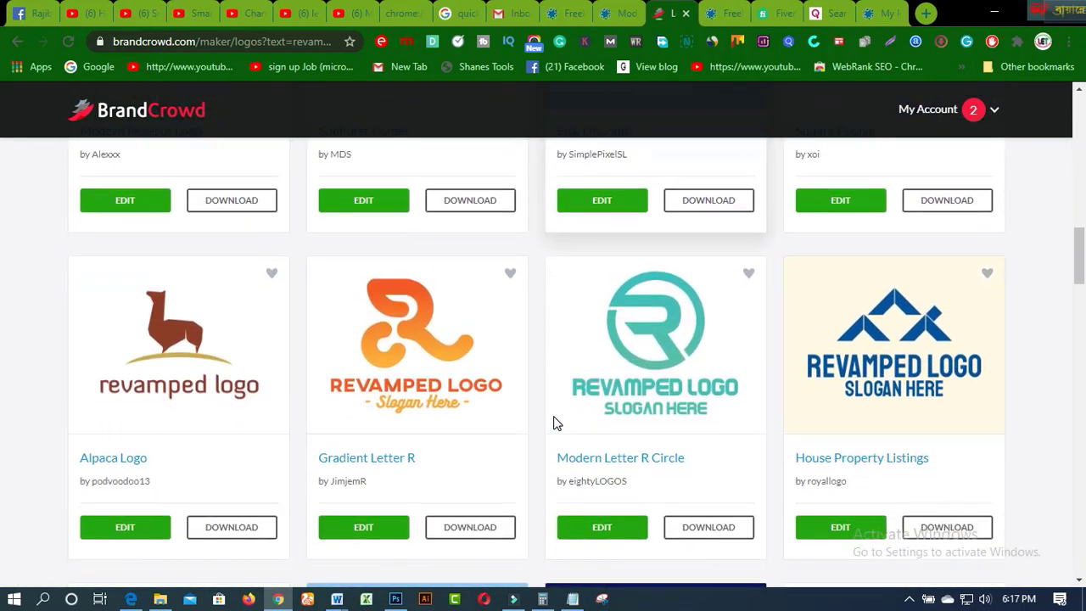
pyautogui.scroll(-1, 552, 420)
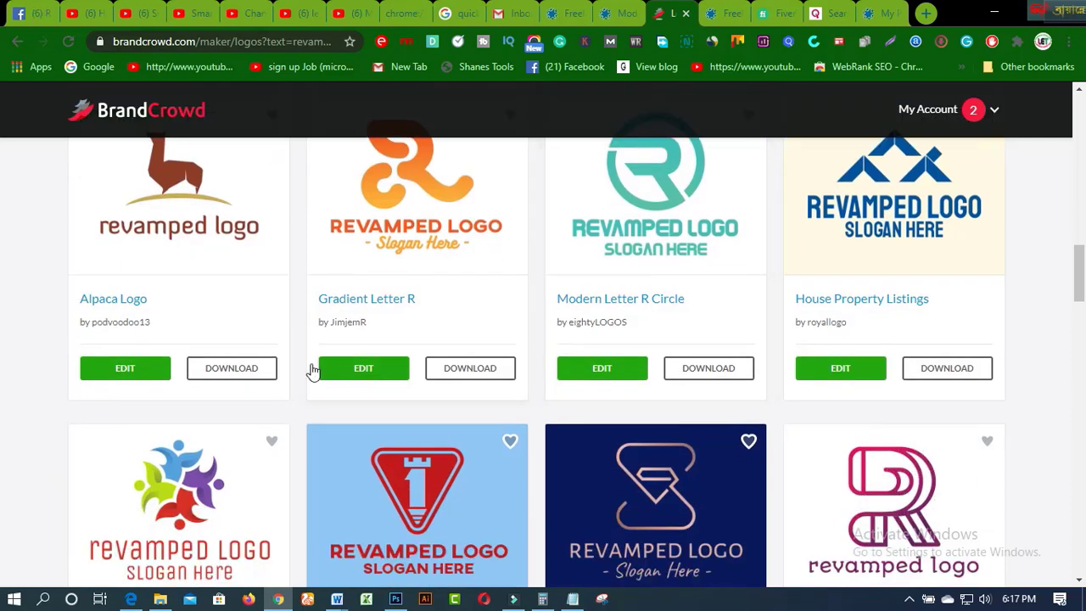
# Step: Open the Alpaca Logo template for editing in a new browser tab and switch to it
pyautogui.rightClick(114, 375)
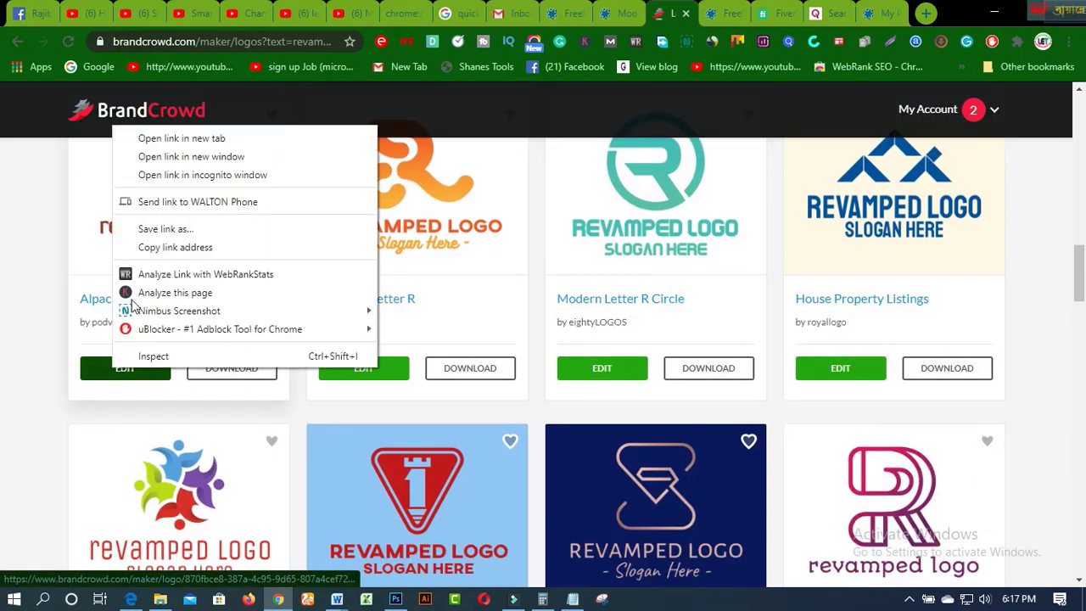
pyautogui.click(149, 143)
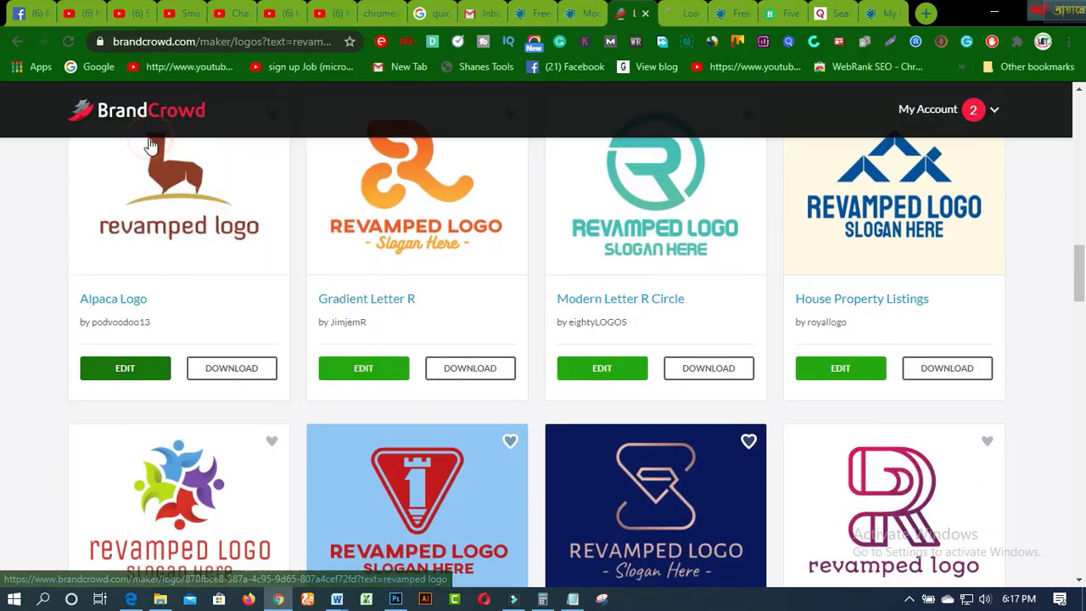
pyautogui.click(679, 17)
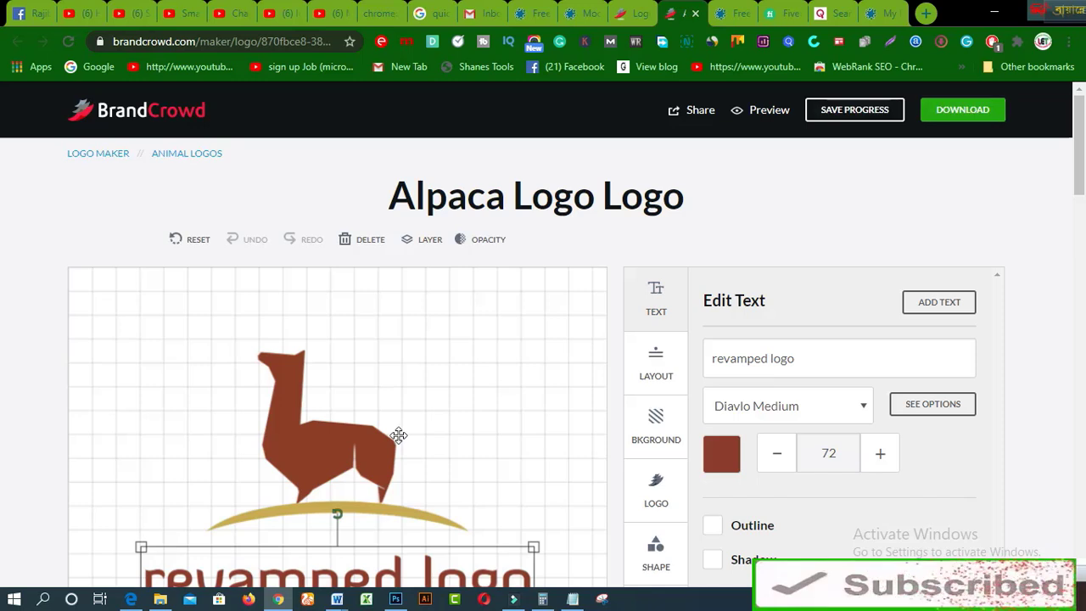
pyautogui.scroll(-1, 398, 445)
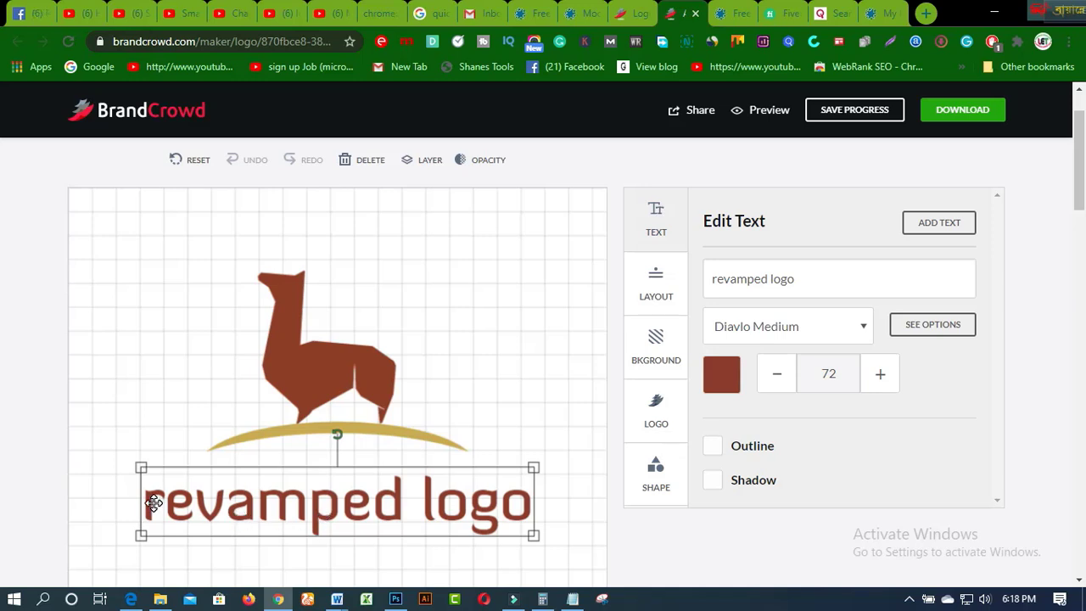
# Step: Try several colors on the "revamped logo" text and finish with the red gradient
pyautogui.click(656, 234)
pyautogui.click(656, 234)
pyautogui.click(806, 283)
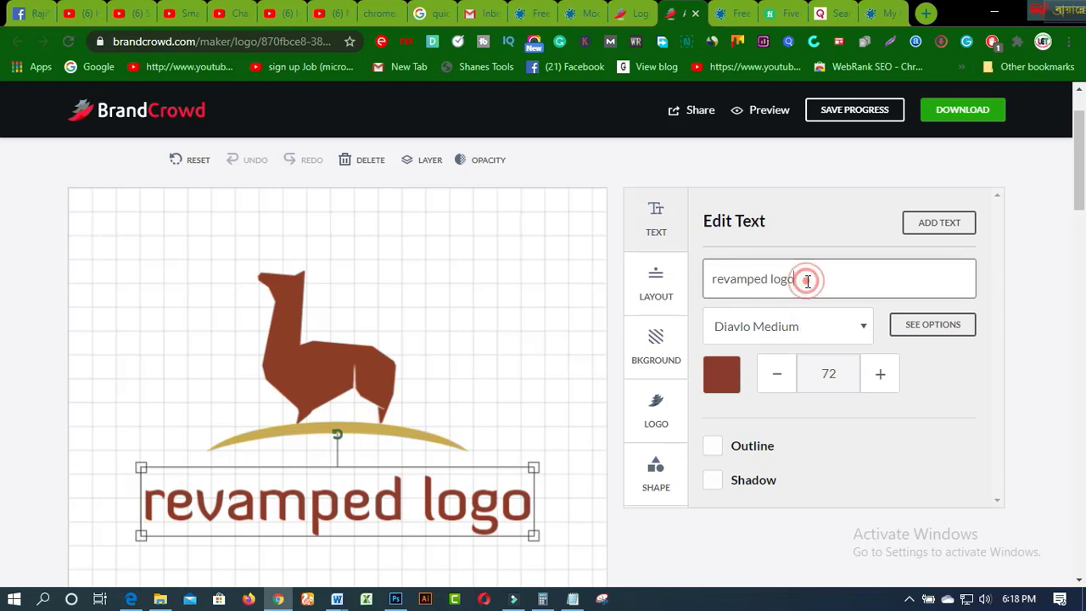
pyautogui.moveTo(796, 281); pyautogui.dragTo(704, 275)
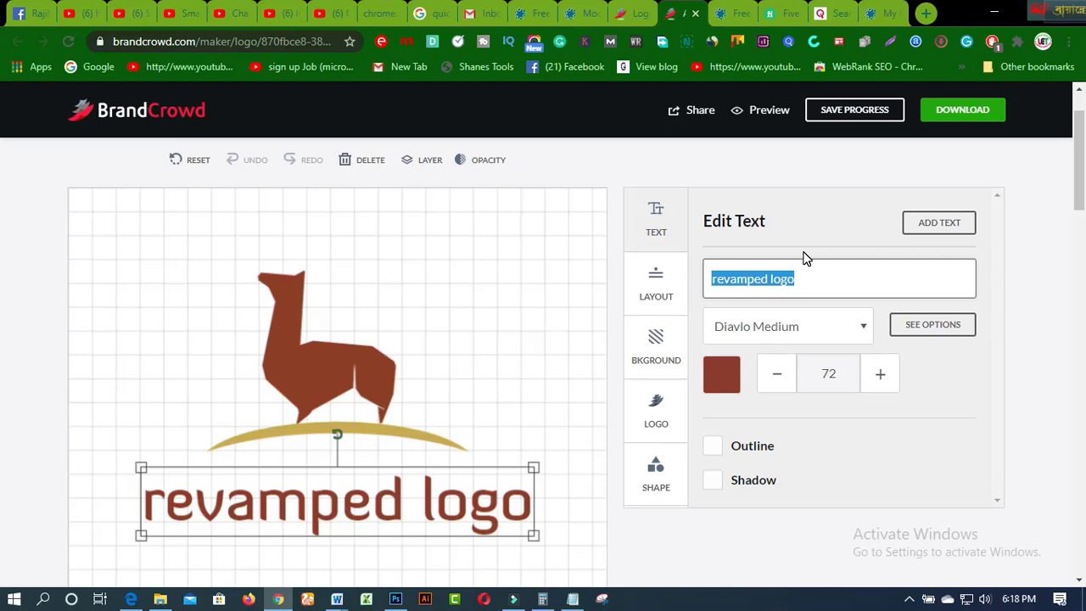
pyautogui.click(722, 376)
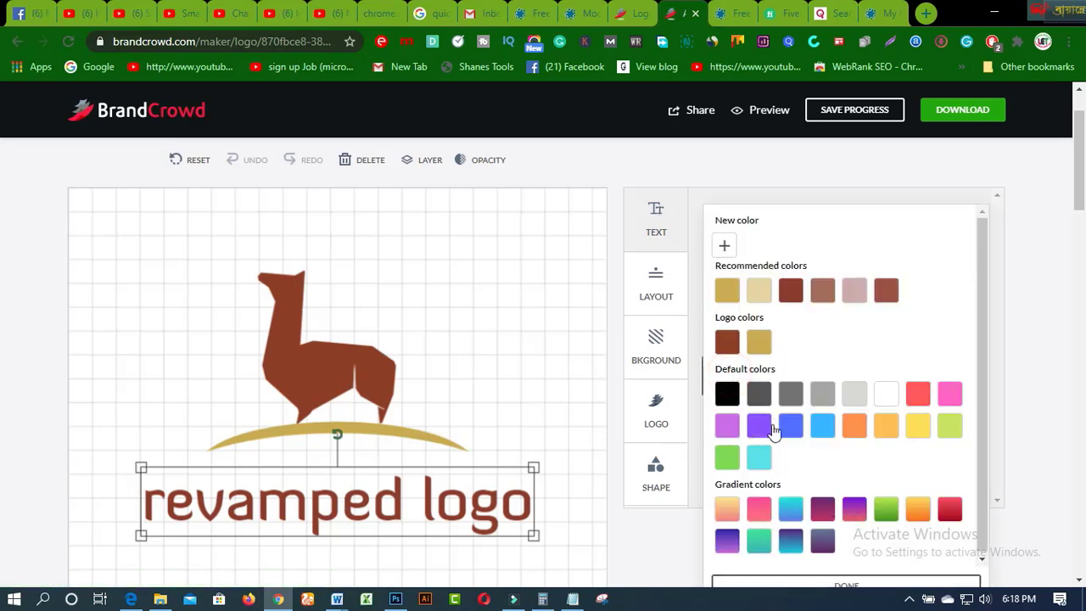
pyautogui.click(789, 428)
pyautogui.click(917, 401)
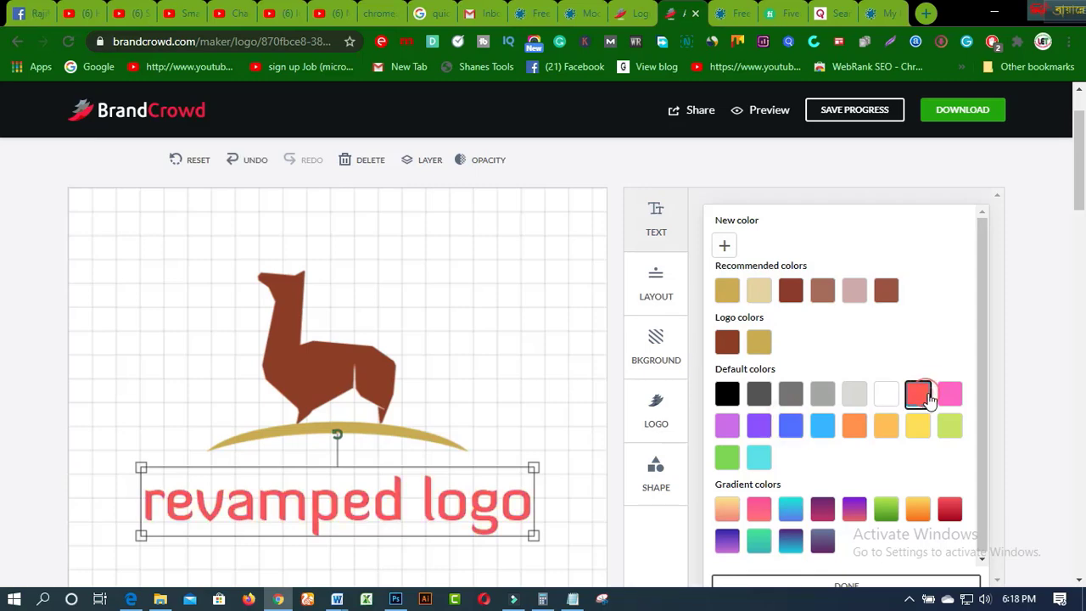
pyautogui.click(949, 395)
pyautogui.click(945, 425)
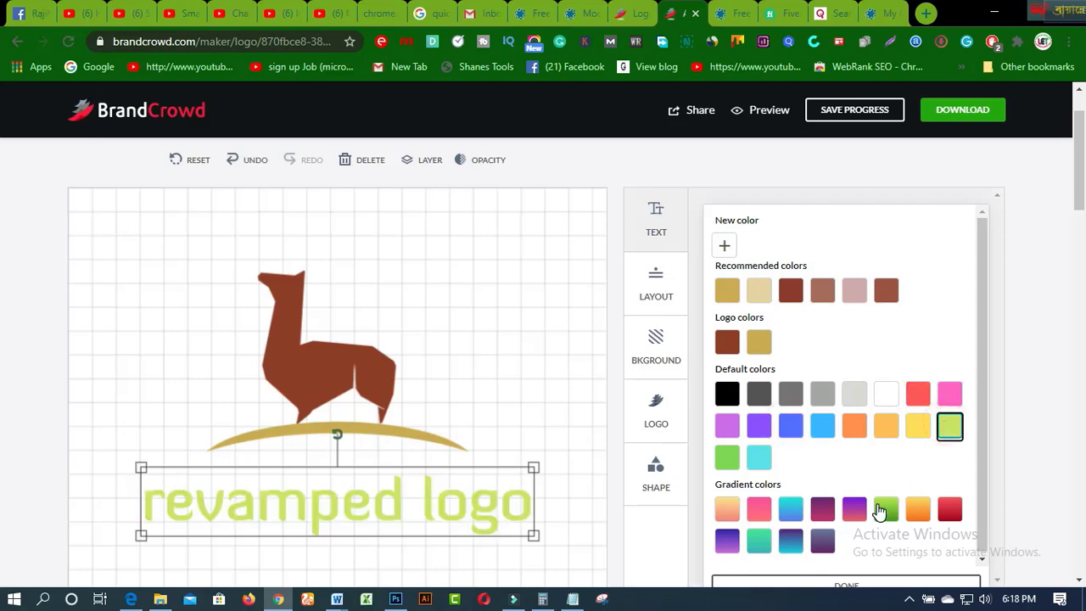
pyautogui.click(886, 509)
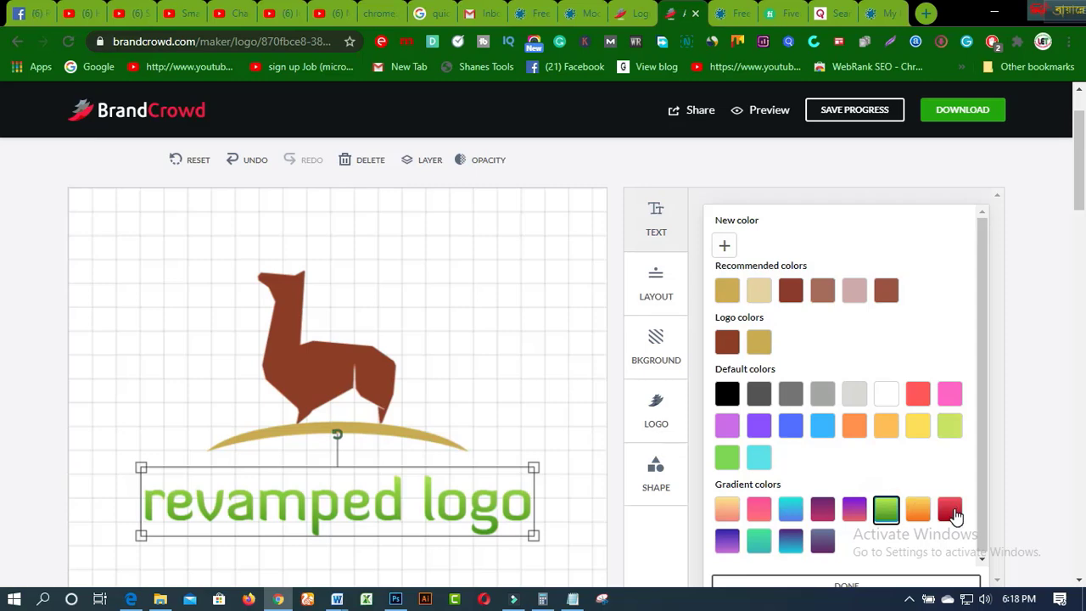
pyautogui.click(951, 512)
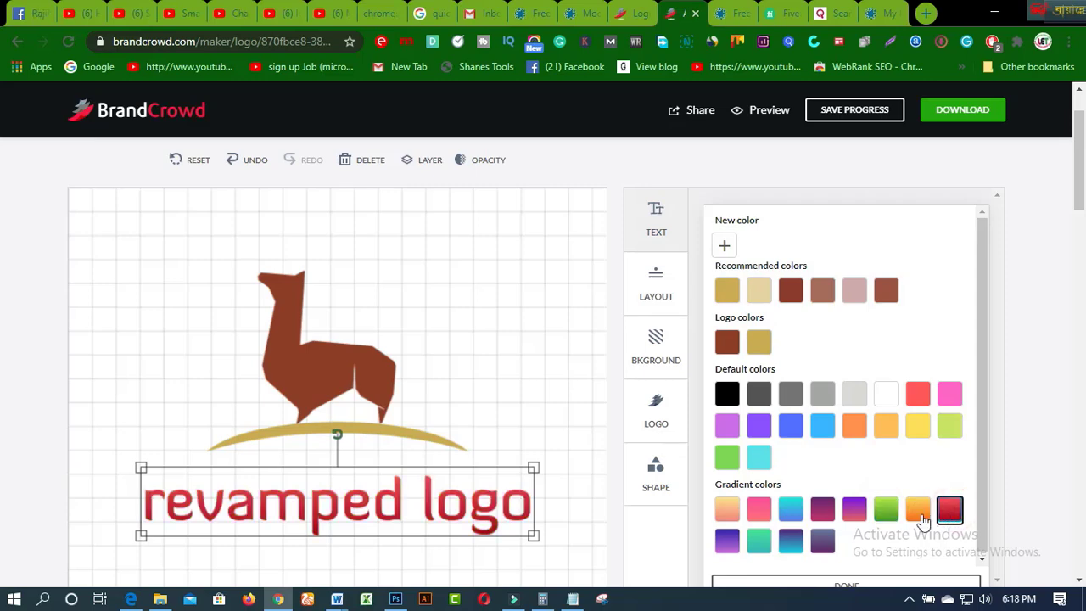
pyautogui.click(1032, 351)
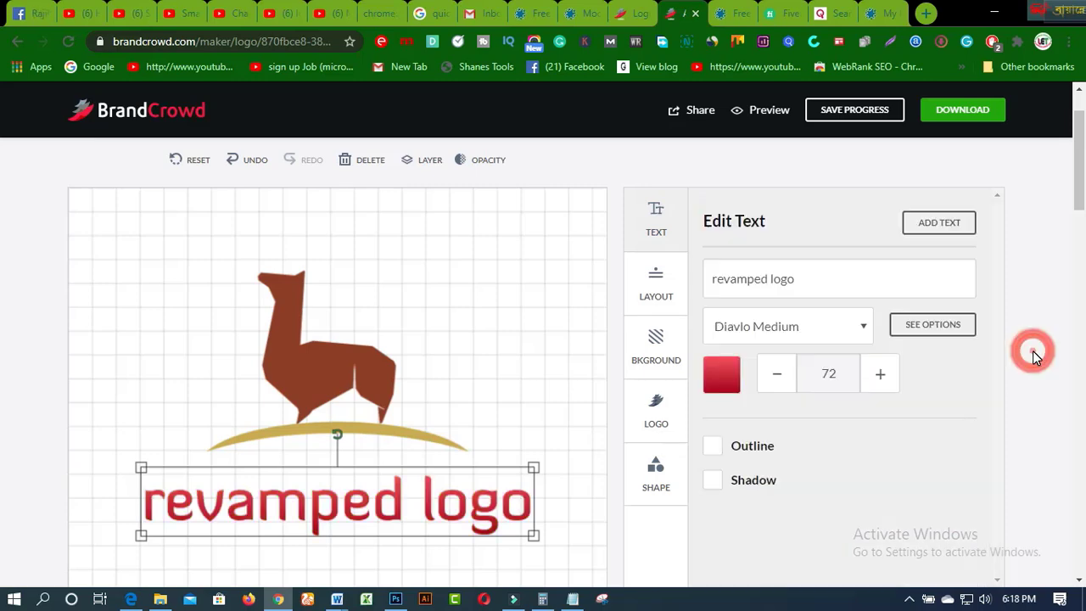
# Step: Apply the layout that places the alpaca symbol above the text and select the "revamped logo" text
pyautogui.click(665, 301)
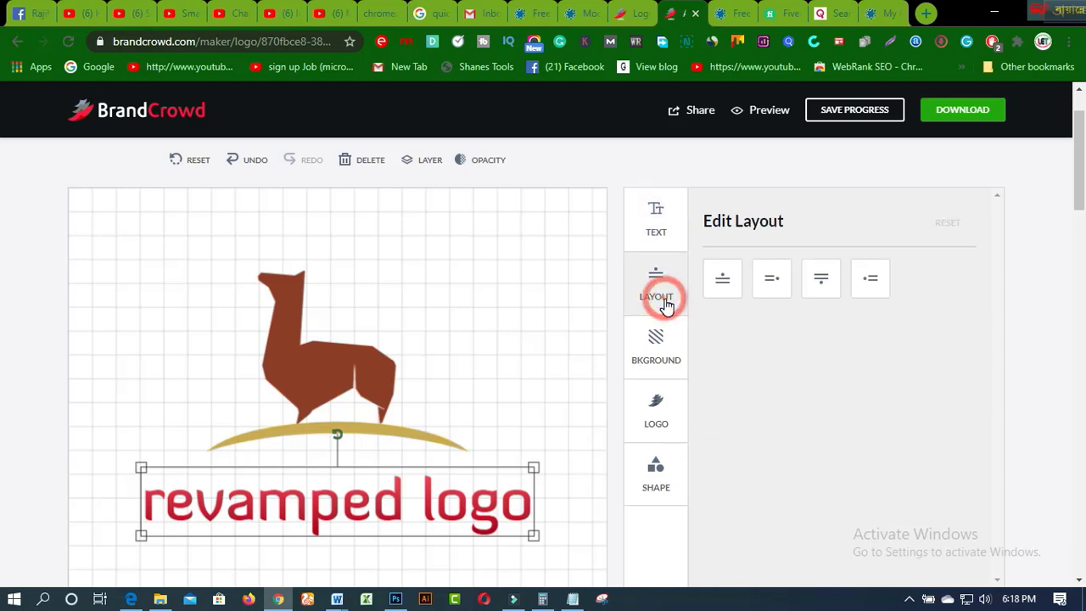
pyautogui.click(723, 284)
pyautogui.scroll(-3, 538, 478)
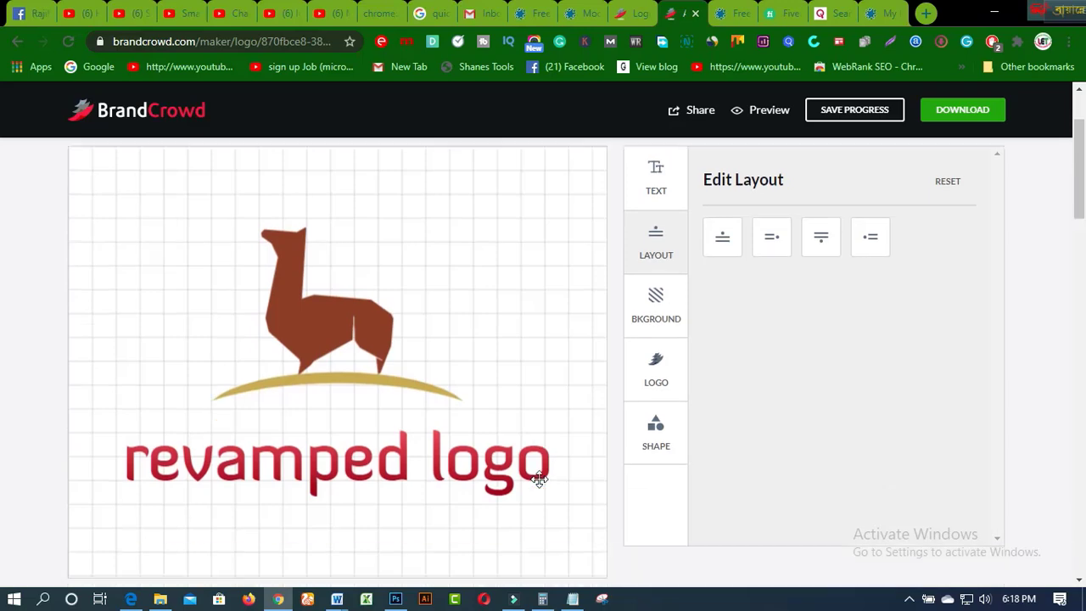
pyautogui.scroll(2, 548, 480)
pyautogui.click(509, 430)
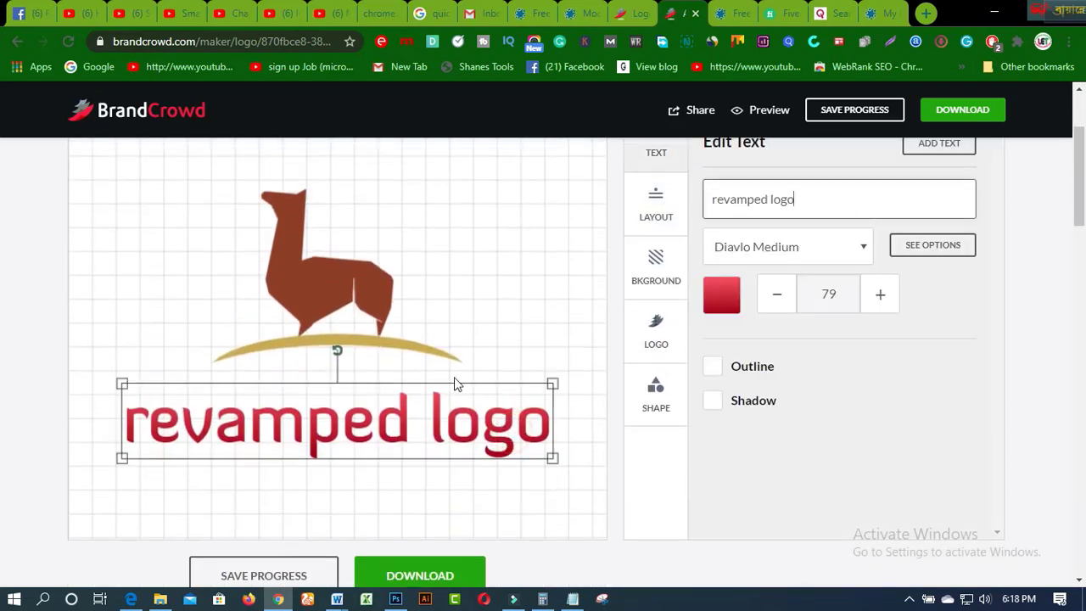
pyautogui.scroll(1, 1021, 418)
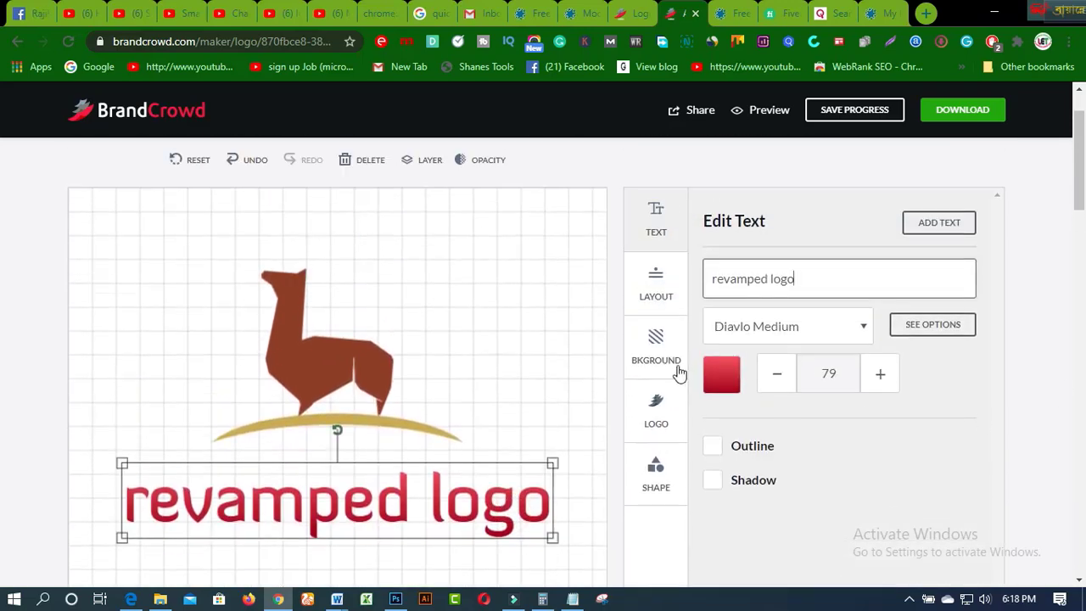
# Step: Try the layouts with the alpaca left of, below and right of the text, and return to the alpaca-above-text layout
pyautogui.click(656, 284)
pyautogui.click(870, 278)
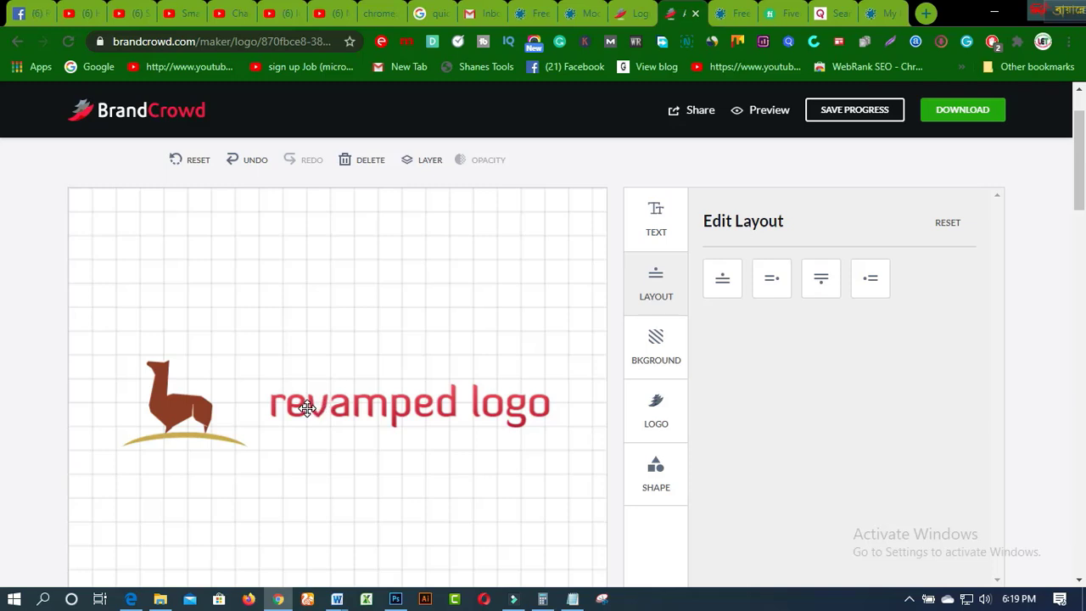
pyautogui.click(834, 285)
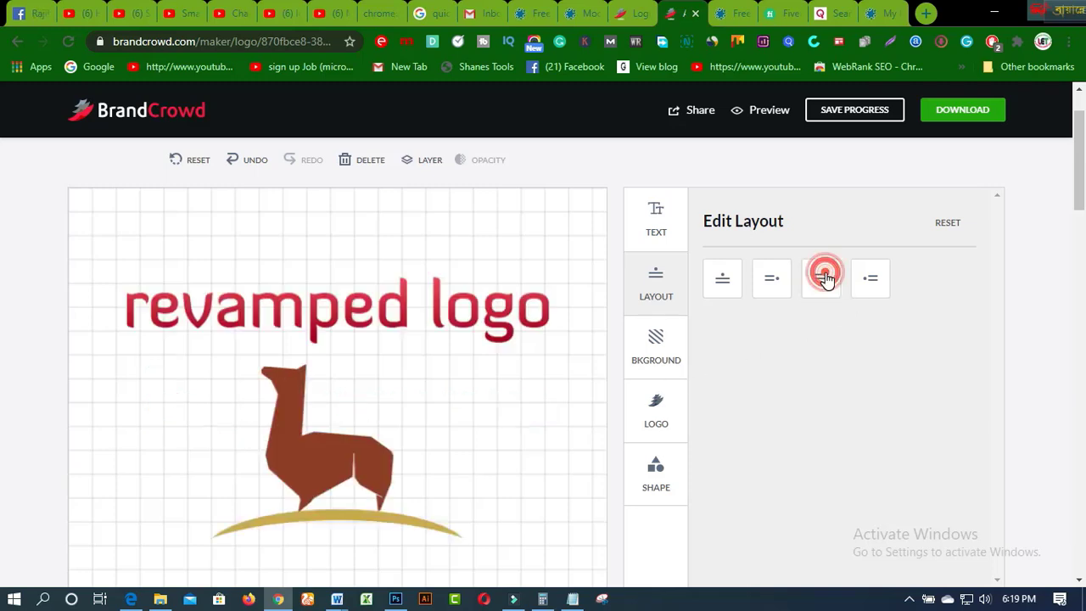
pyautogui.click(771, 279)
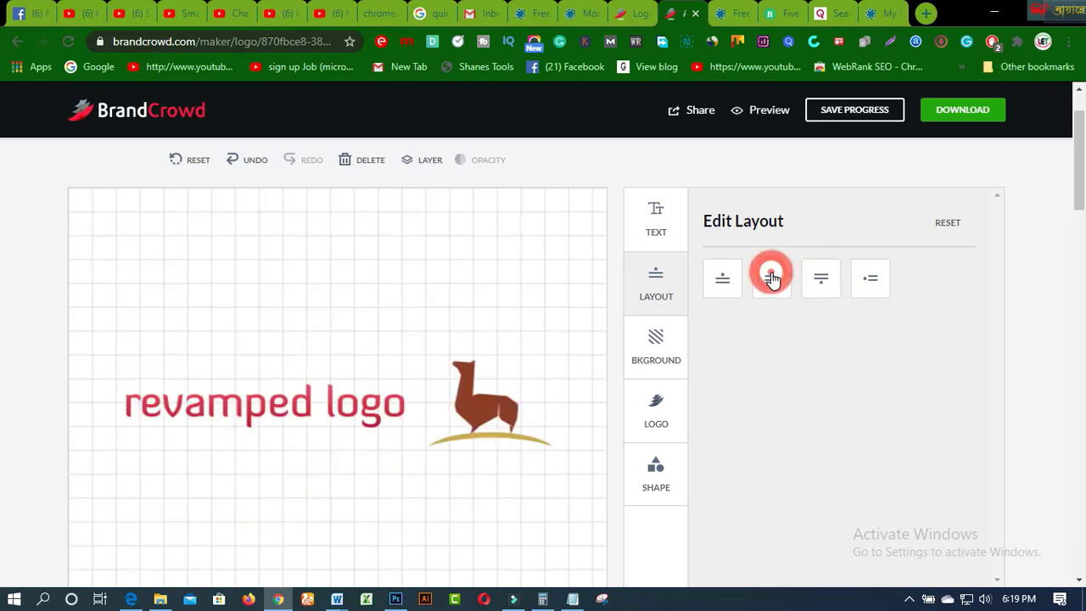
pyautogui.click(721, 282)
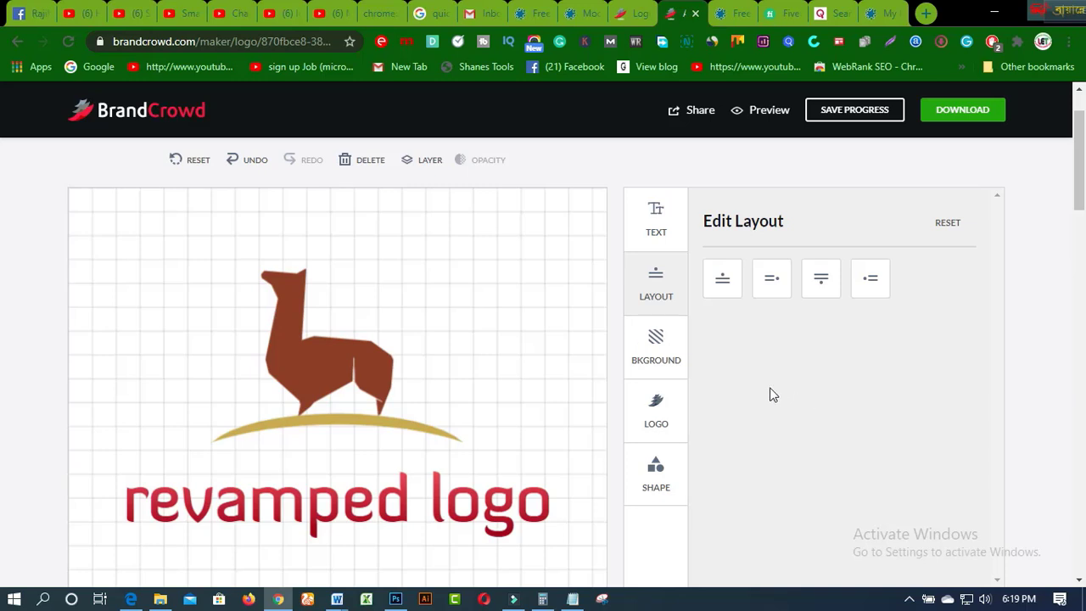
# Step: Try each of the recommended colors as the logo background and set the background back to white
pyautogui.click(648, 357)
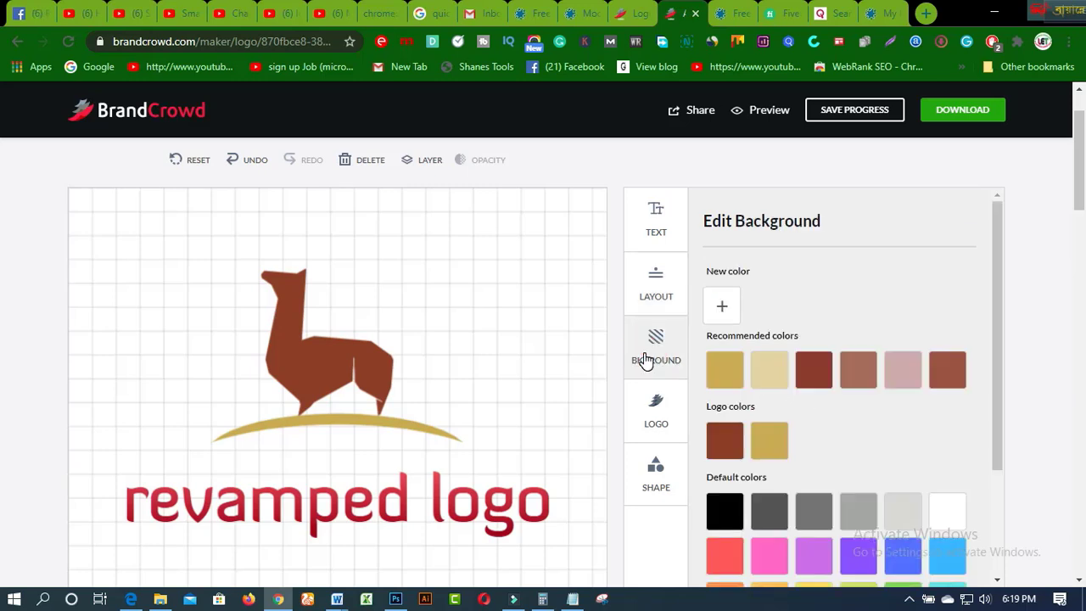
pyautogui.click(723, 374)
pyautogui.click(772, 374)
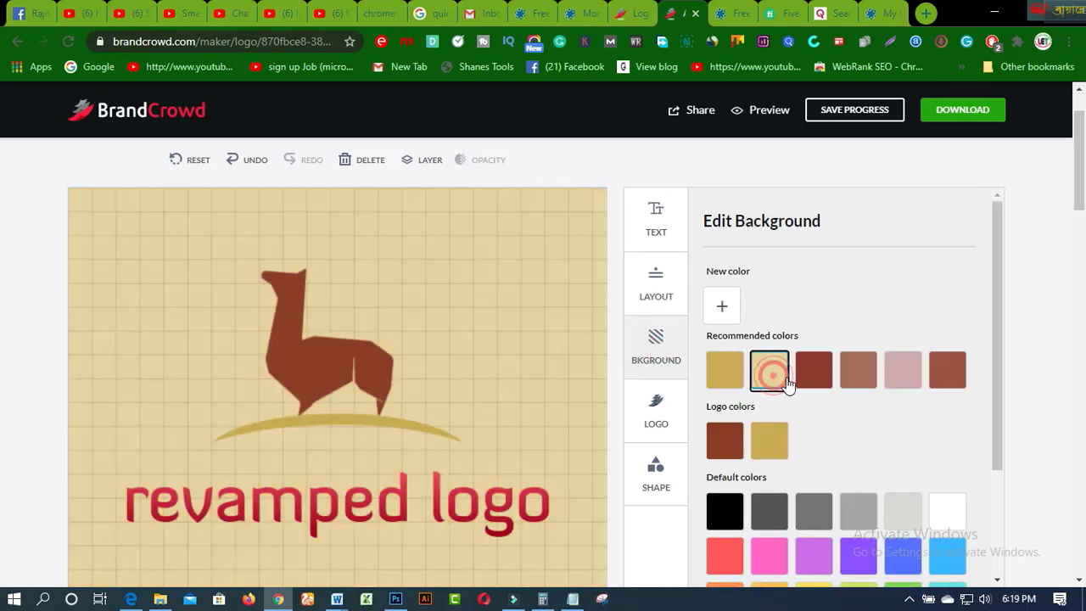
pyautogui.click(814, 375)
pyautogui.click(855, 375)
pyautogui.click(902, 373)
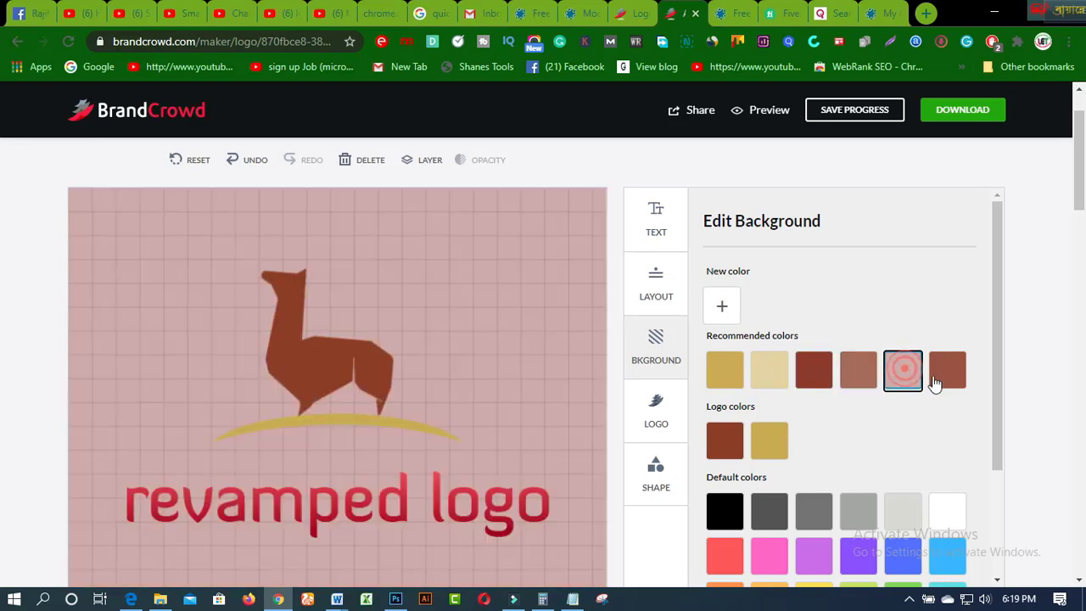
pyautogui.click(936, 377)
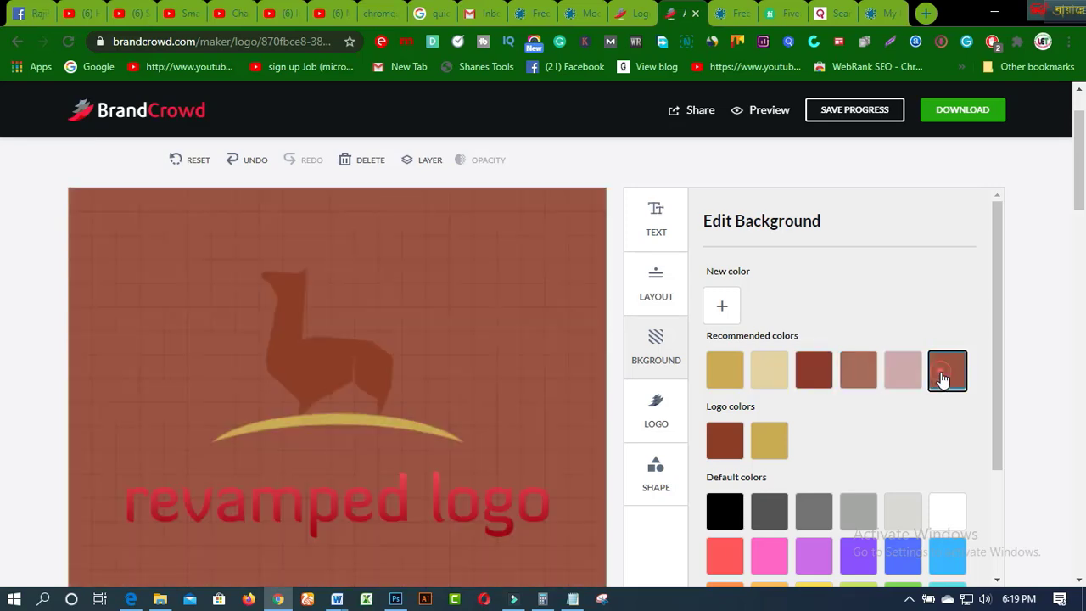
pyautogui.click(945, 511)
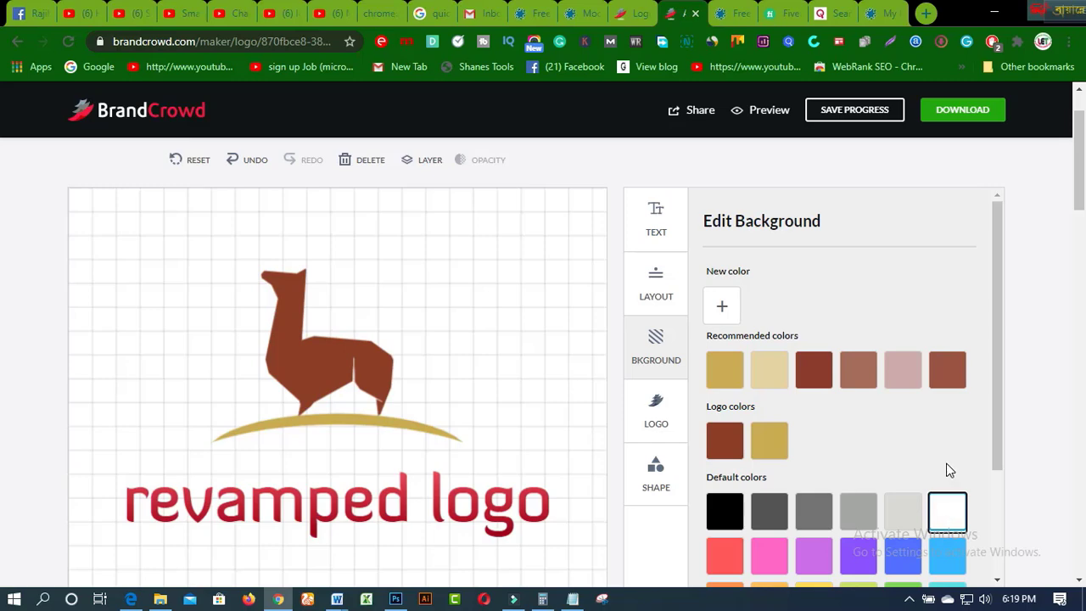
# Step: Try several default and gradient colors on the curved line under the alpaca and finish with the slate-blue-to-purple gradient
pyautogui.scroll(-2, 1016, 405)
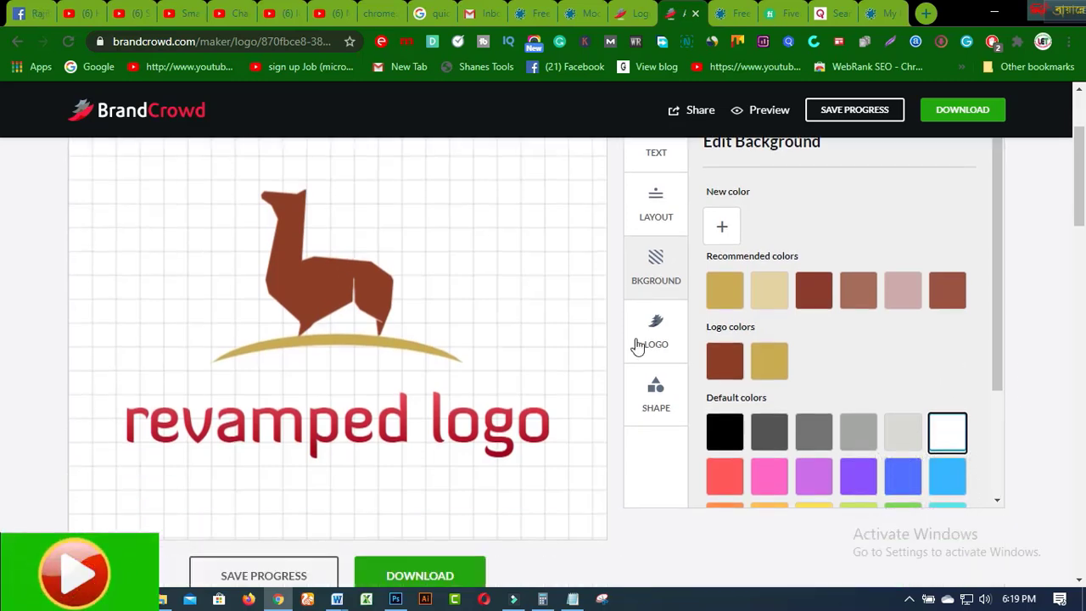
pyautogui.click(668, 347)
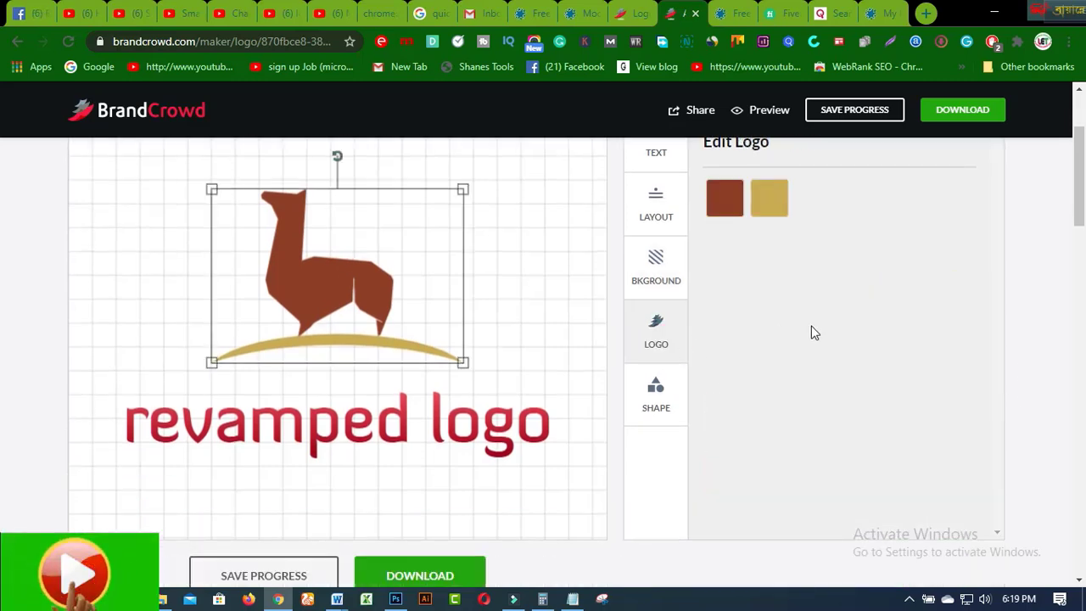
pyautogui.click(771, 210)
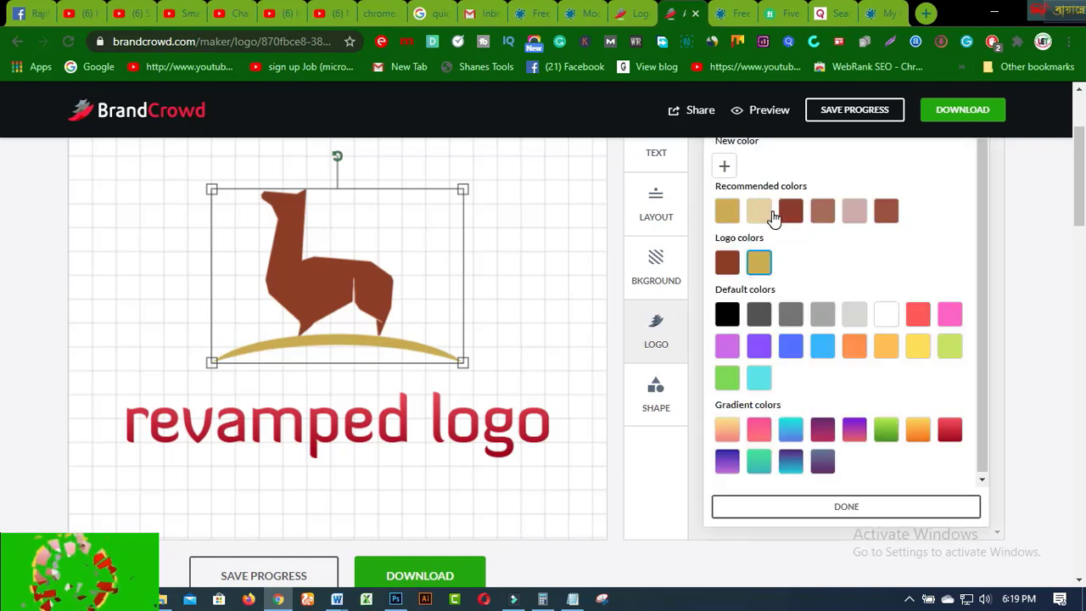
pyautogui.click(919, 315)
pyautogui.click(949, 315)
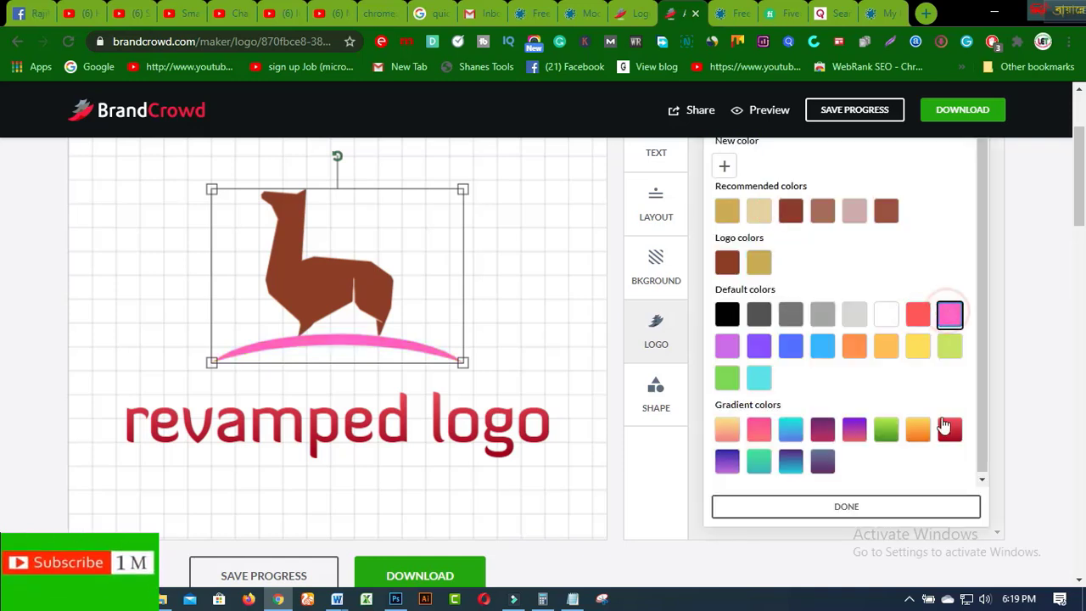
pyautogui.click(947, 429)
pyautogui.click(824, 431)
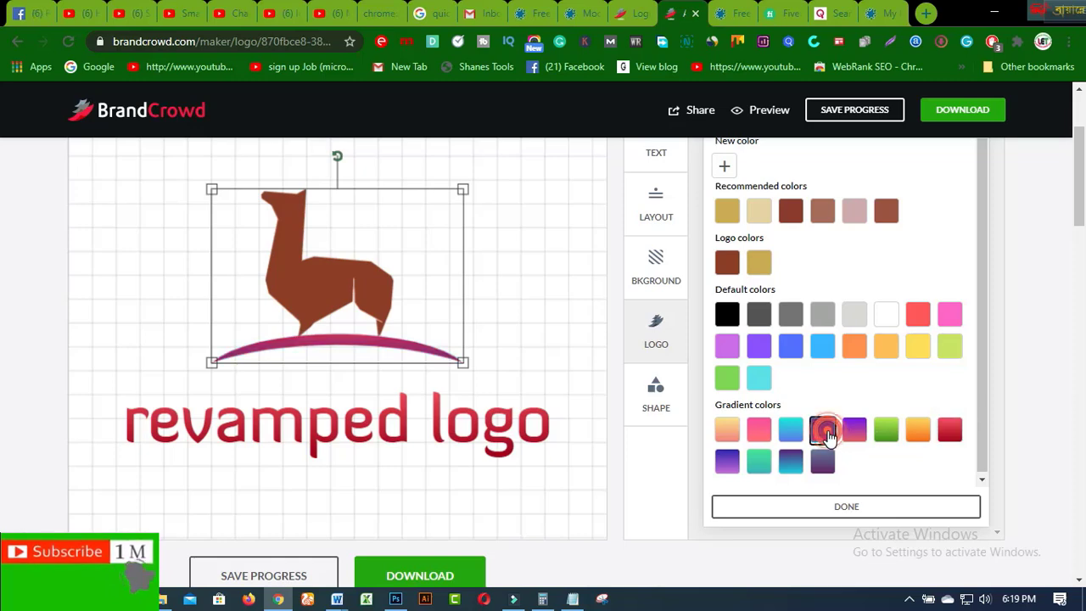
pyautogui.click(853, 430)
pyautogui.click(790, 431)
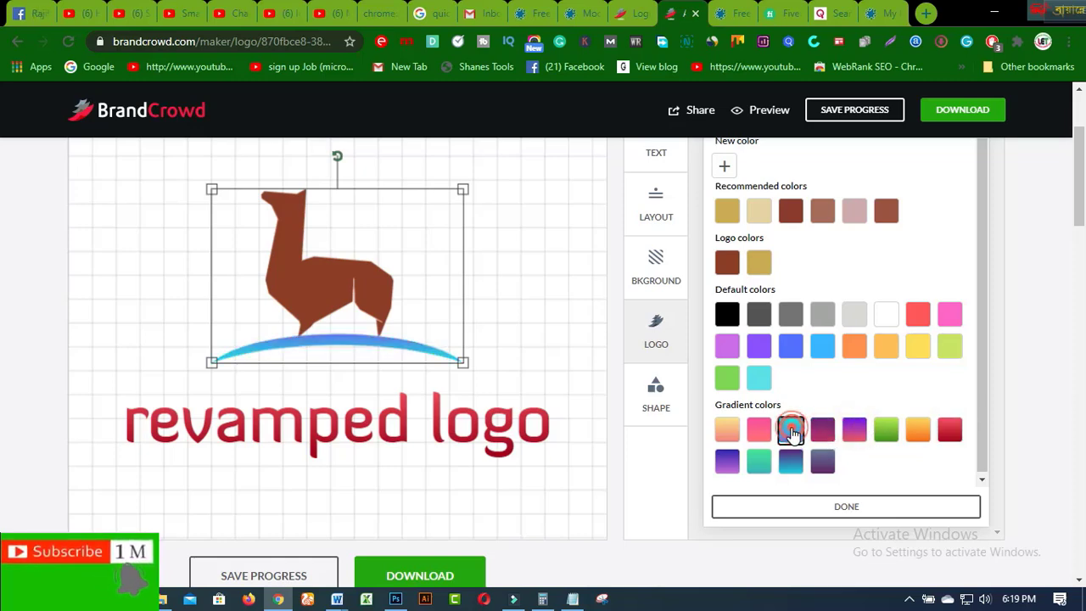
pyautogui.click(724, 466)
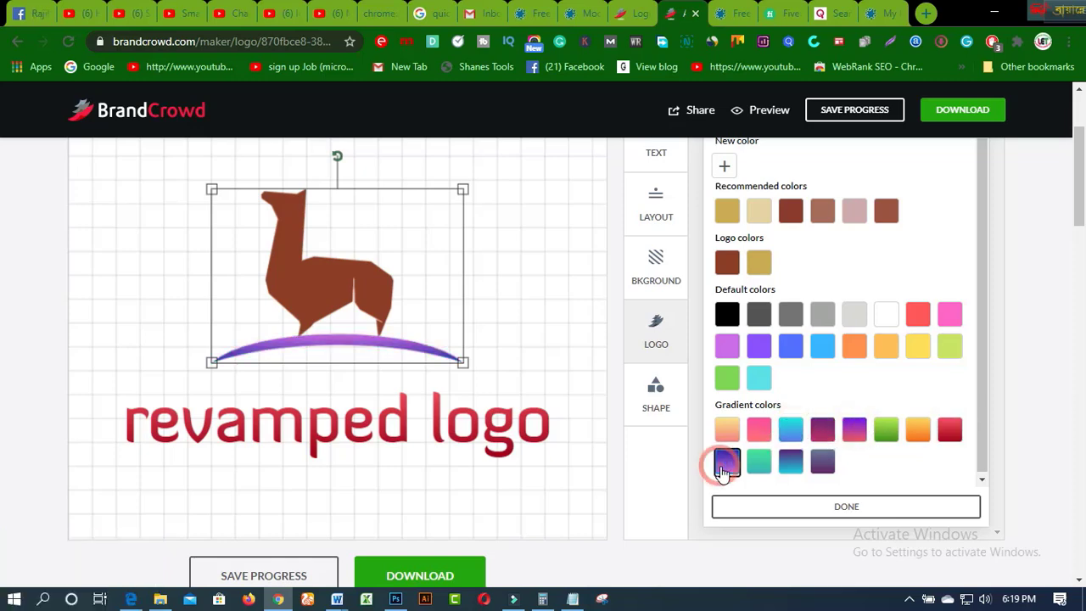
pyautogui.click(758, 465)
pyautogui.click(792, 464)
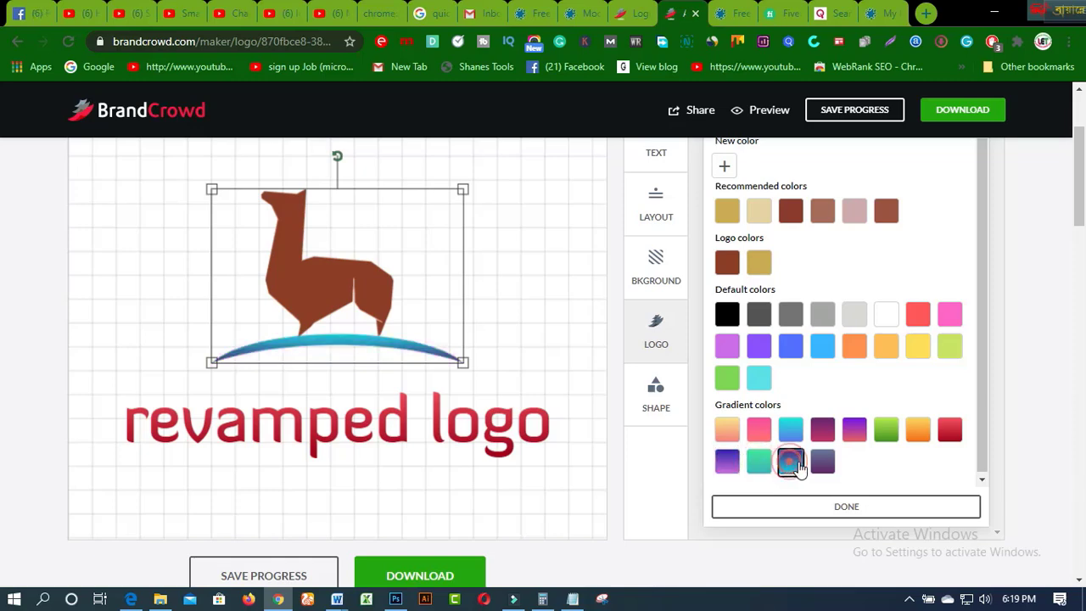
pyautogui.click(820, 464)
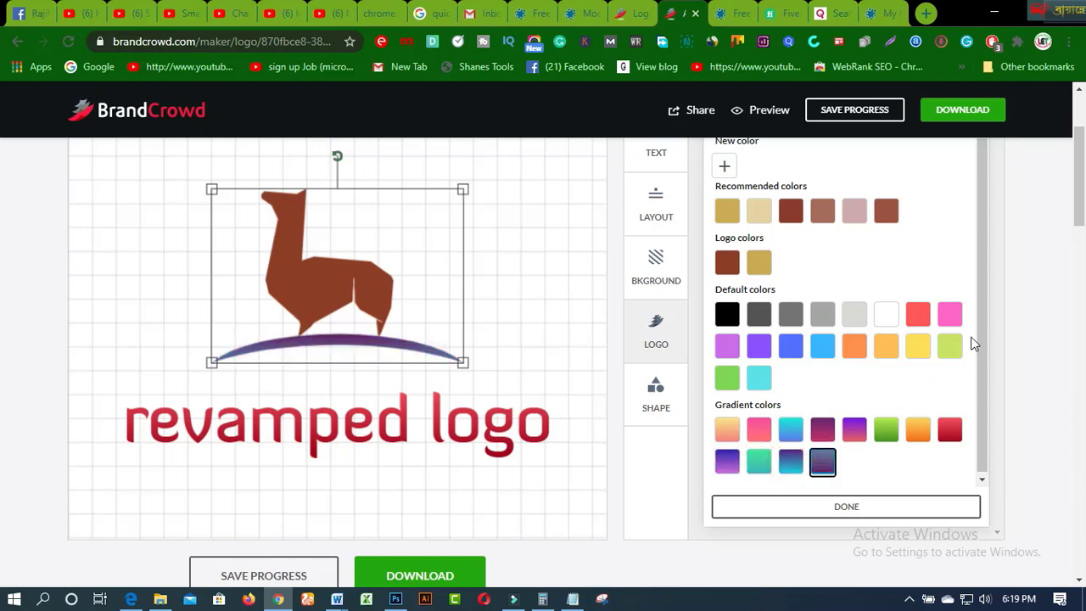
pyautogui.click(1040, 318)
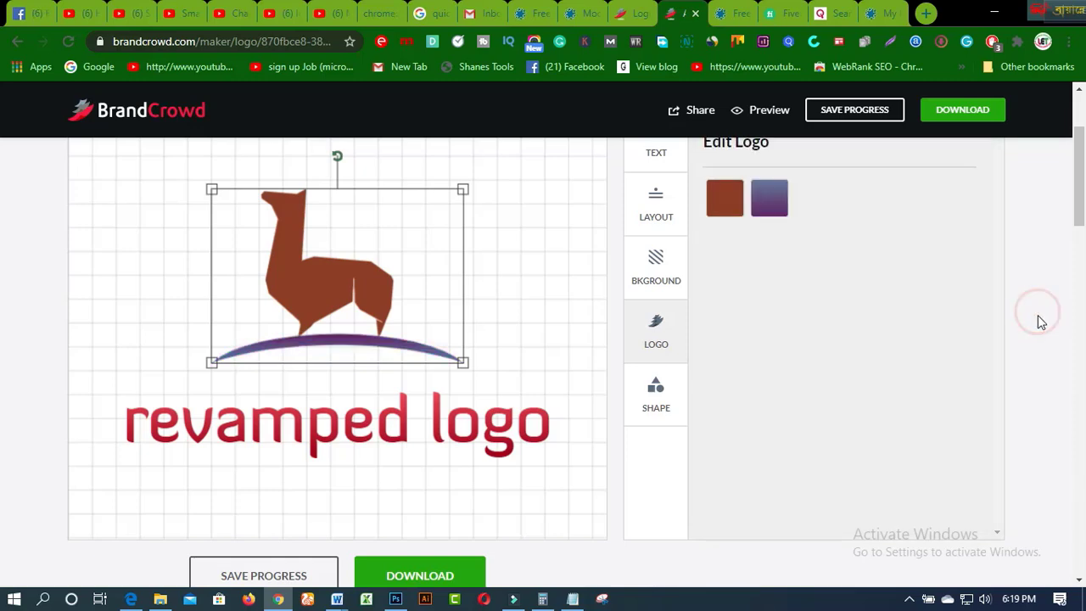
# Step: Browse the banner, line, basic shape and symbol categories and add the third badge, a circular one, to the logo
pyautogui.click(661, 407)
pyautogui.scroll(2, 833, 396)
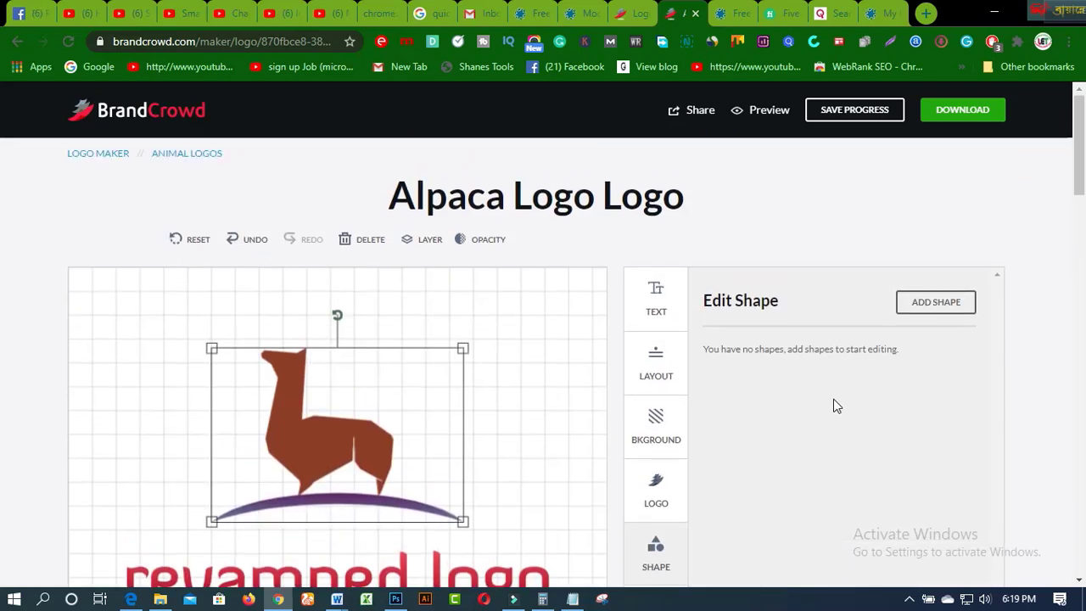
pyautogui.click(952, 307)
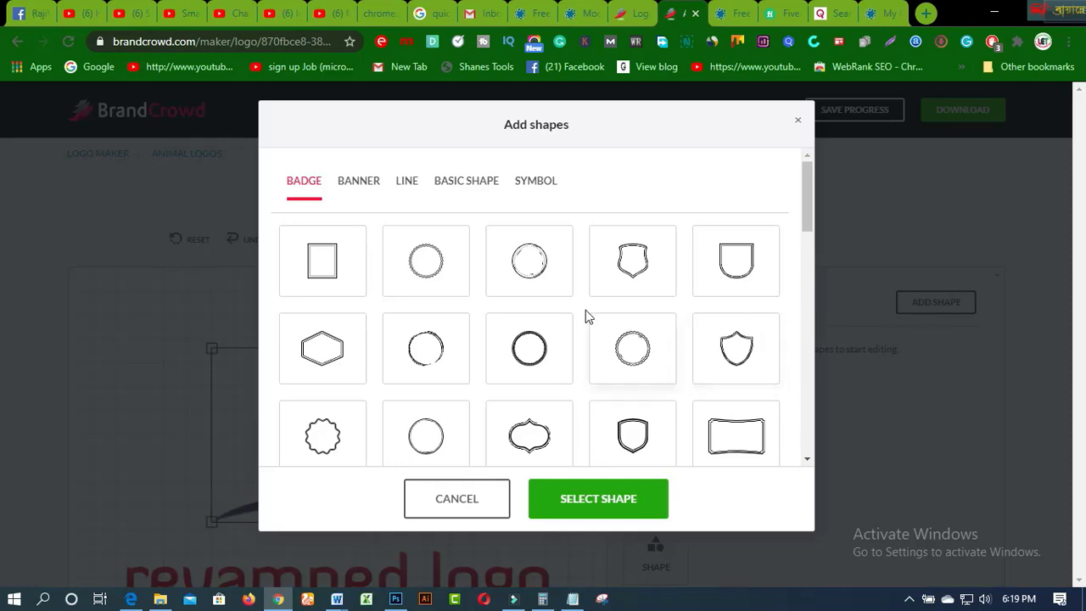
pyautogui.click(536, 258)
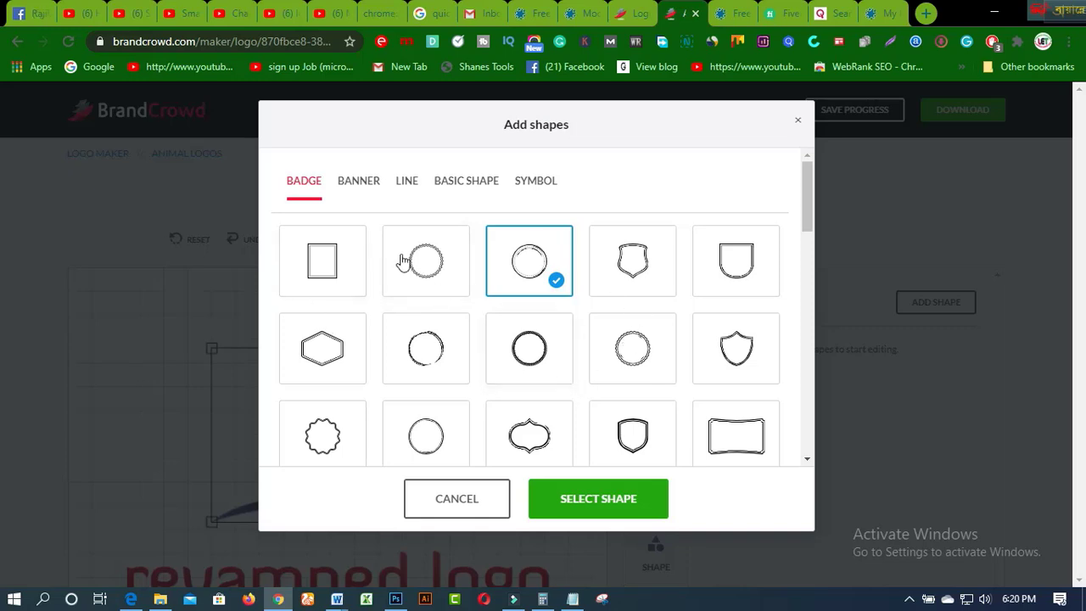
pyautogui.click(360, 186)
pyautogui.click(407, 188)
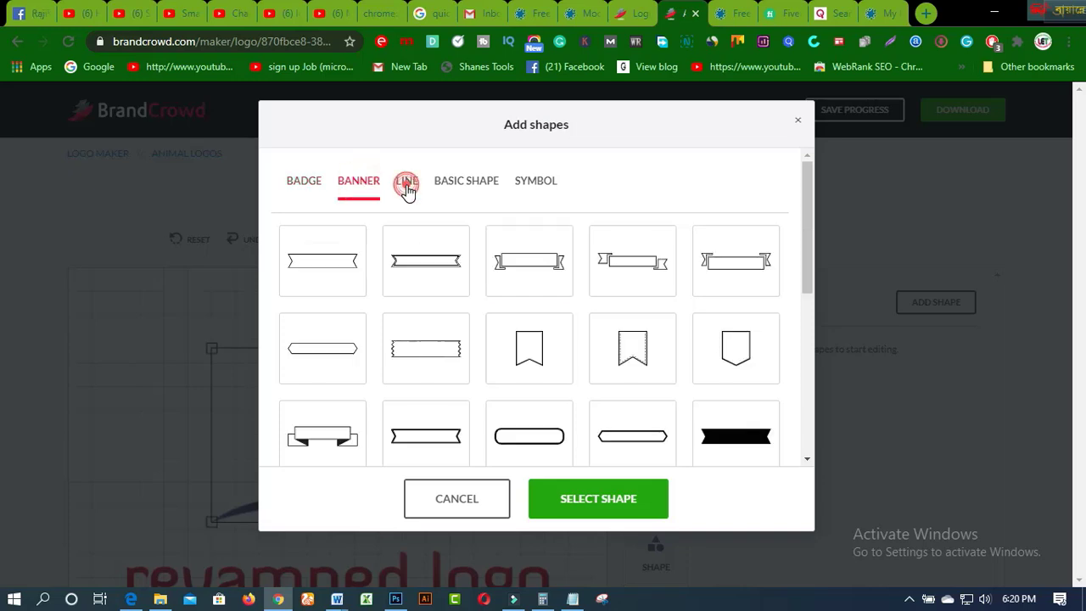
pyautogui.click(483, 192)
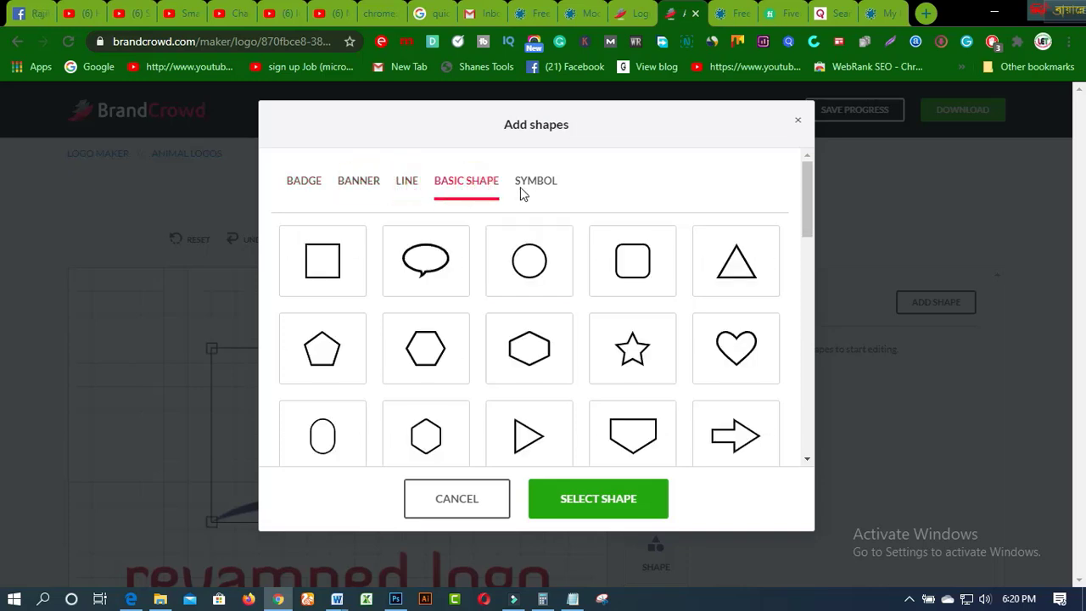
pyautogui.click(529, 188)
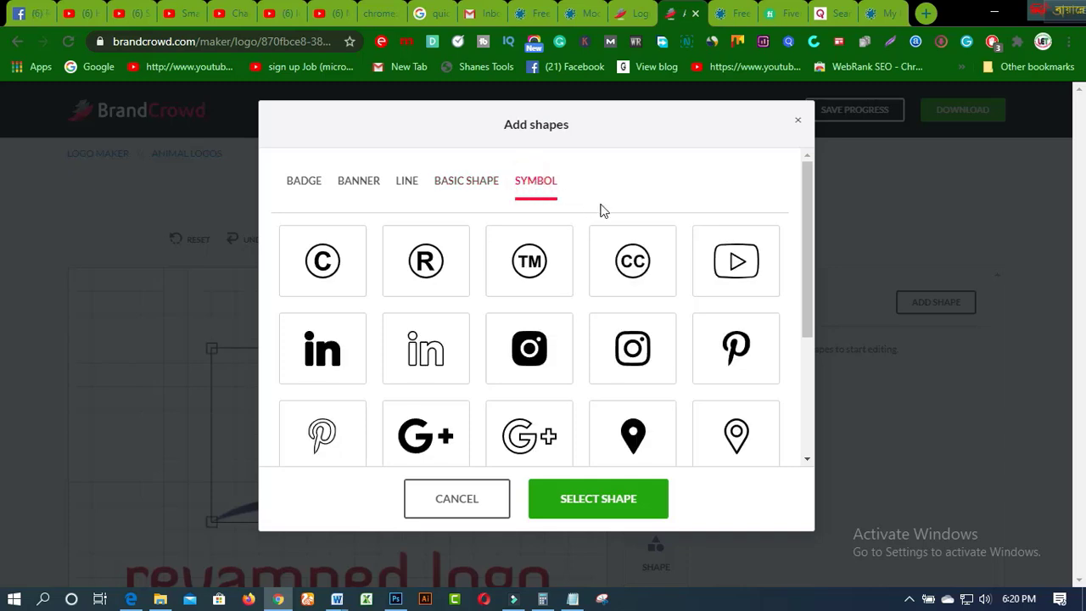
pyautogui.click(307, 185)
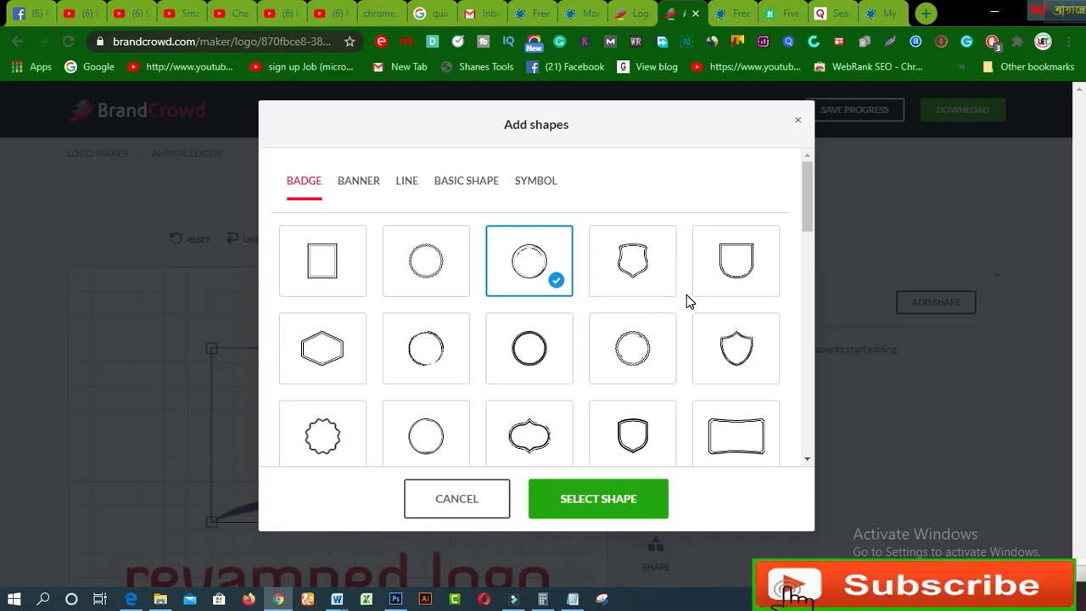
pyautogui.click(598, 509)
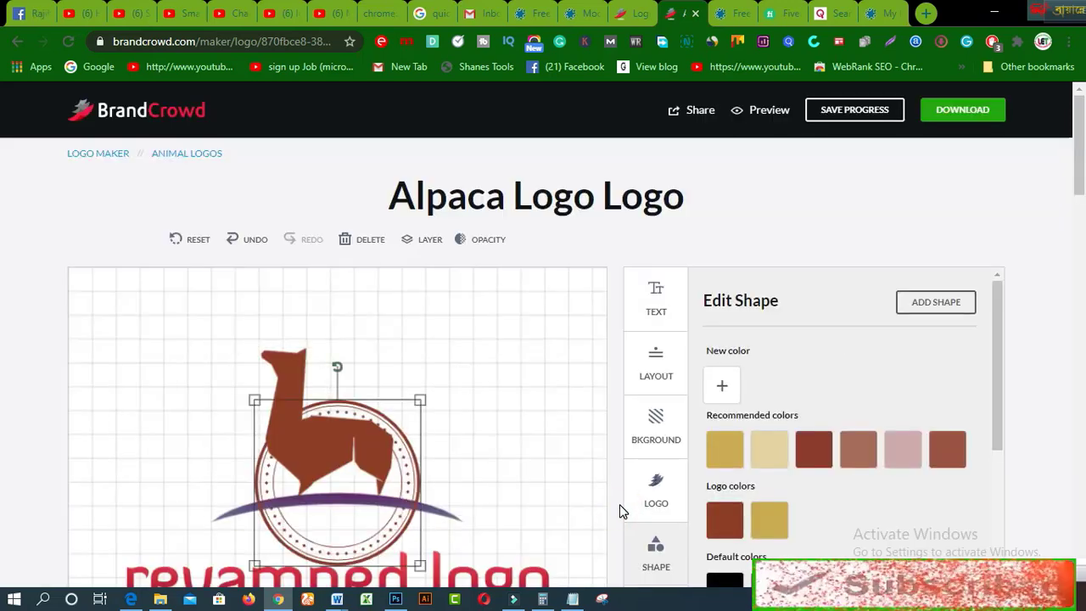
# Step: Enlarge the circular badge and position it so that it encircles the alpaca just above the "revamped logo" text
pyautogui.moveTo(419, 480); pyautogui.dragTo(404, 437)
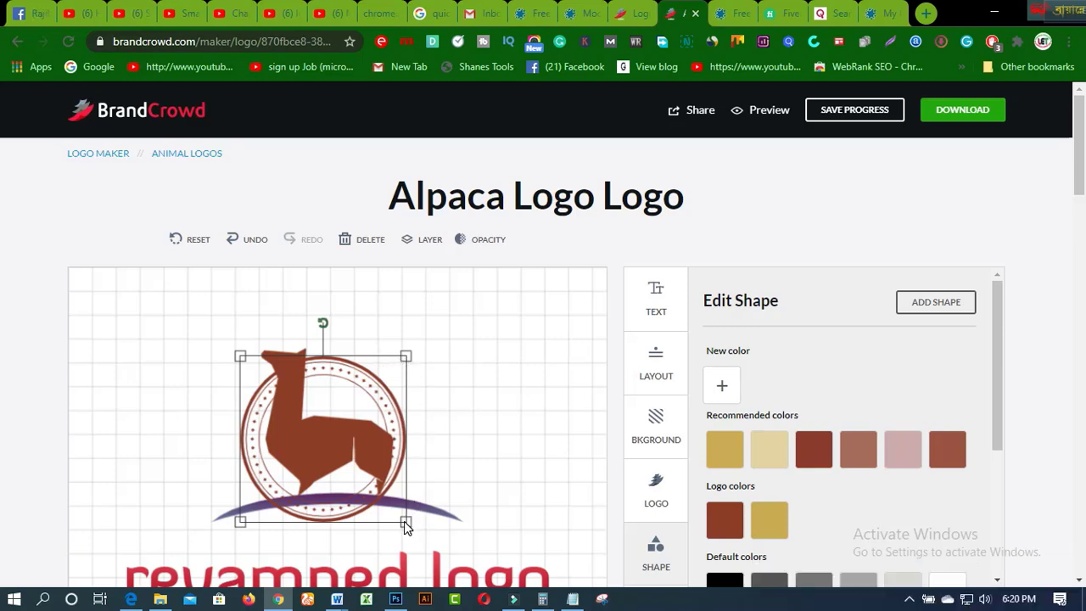
pyautogui.moveTo(406, 525)
pyautogui.mouseDown()
pyautogui.moveTo(416, 435)
pyautogui.moveTo(464, 475)
pyautogui.moveTo(497, 480)
pyautogui.moveTo(487, 480)
pyautogui.mouseUp()
pyautogui.scroll(-1, 504, 413)
pyautogui.moveTo(447, 381)
pyautogui.mouseDown()
pyautogui.moveTo(428, 356)
pyautogui.moveTo(441, 380)
pyautogui.moveTo(434, 366)
pyautogui.mouseUp()
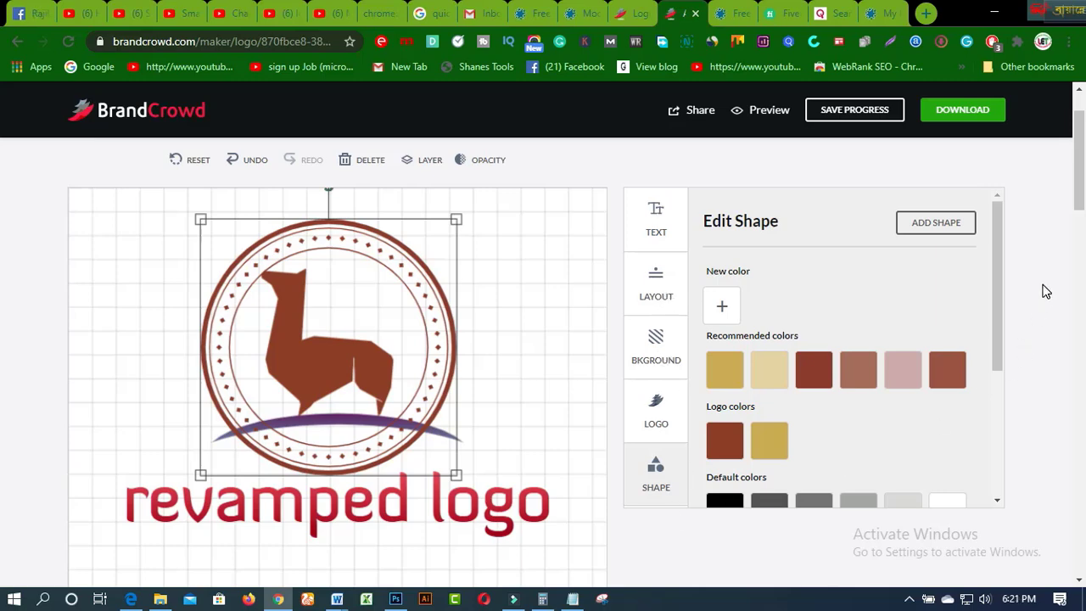
# Step: Examine the layout options, the designed logo and the designer's description and tags further down the page
pyautogui.click(670, 296)
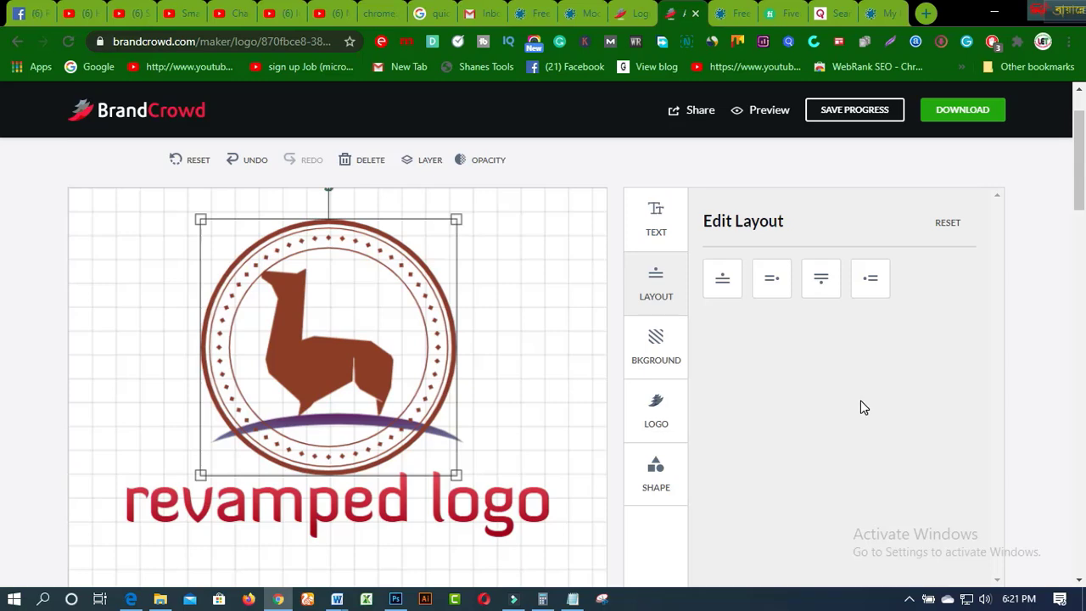
pyautogui.scroll(-3, 860, 400)
pyautogui.scroll(2, 853, 412)
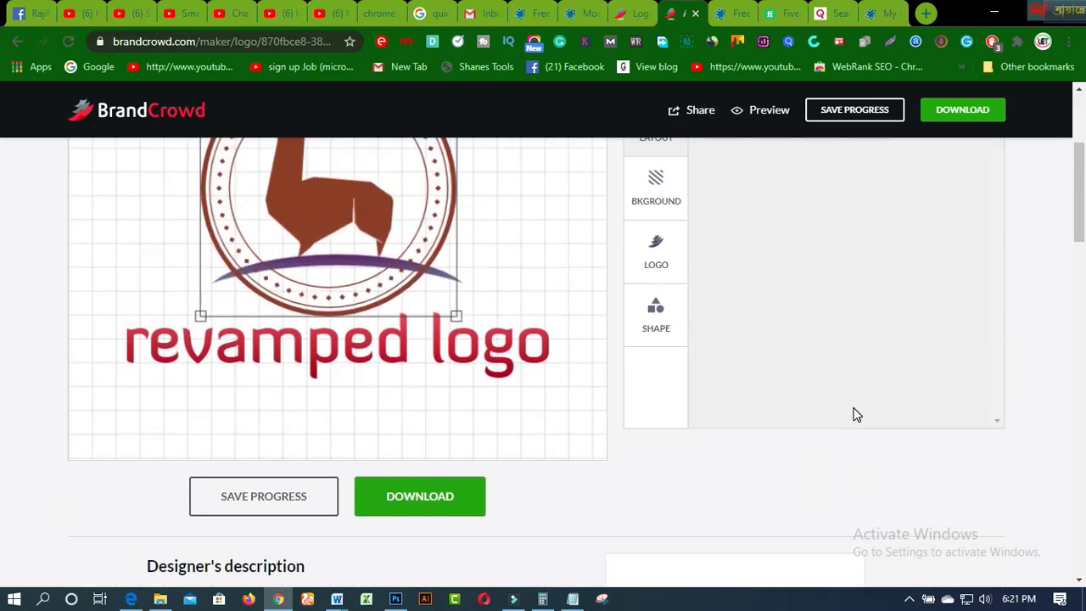
pyautogui.scroll(-4, 850, 414)
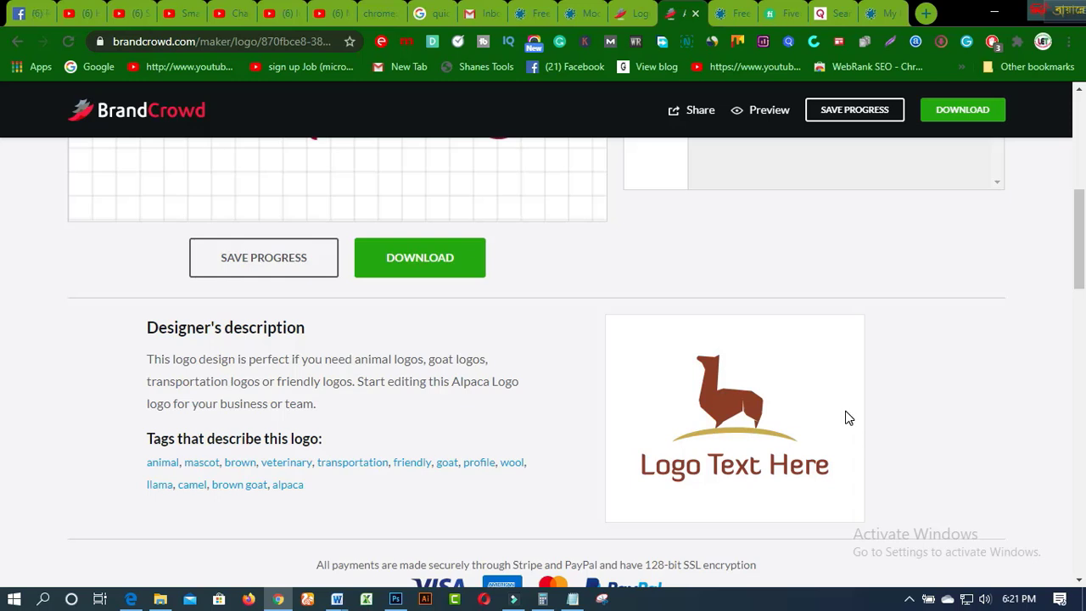
pyautogui.scroll(-1, 848, 417)
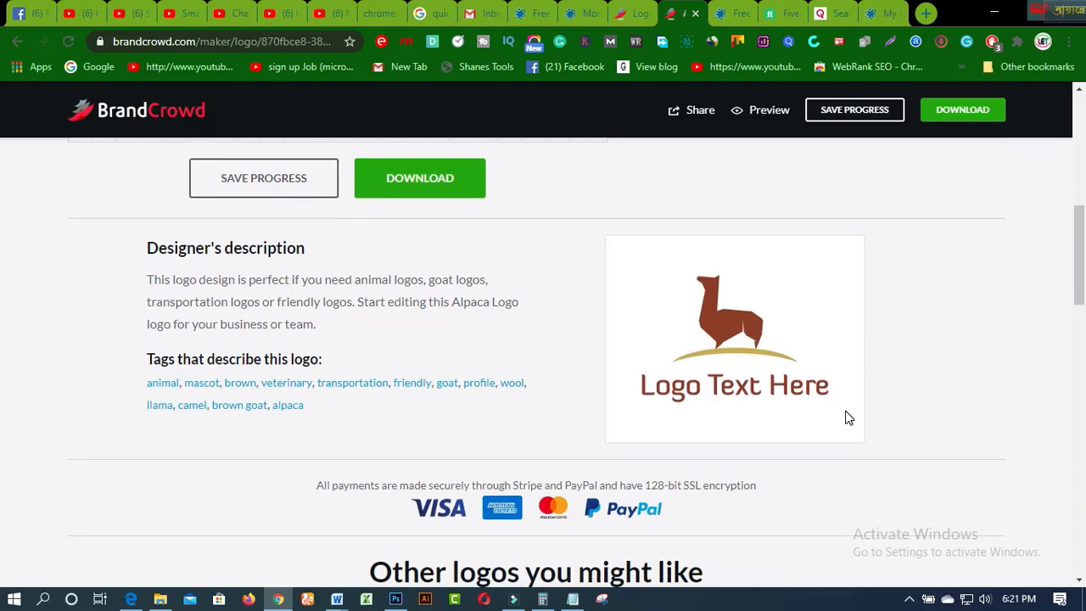
pyautogui.scroll(4, 849, 417)
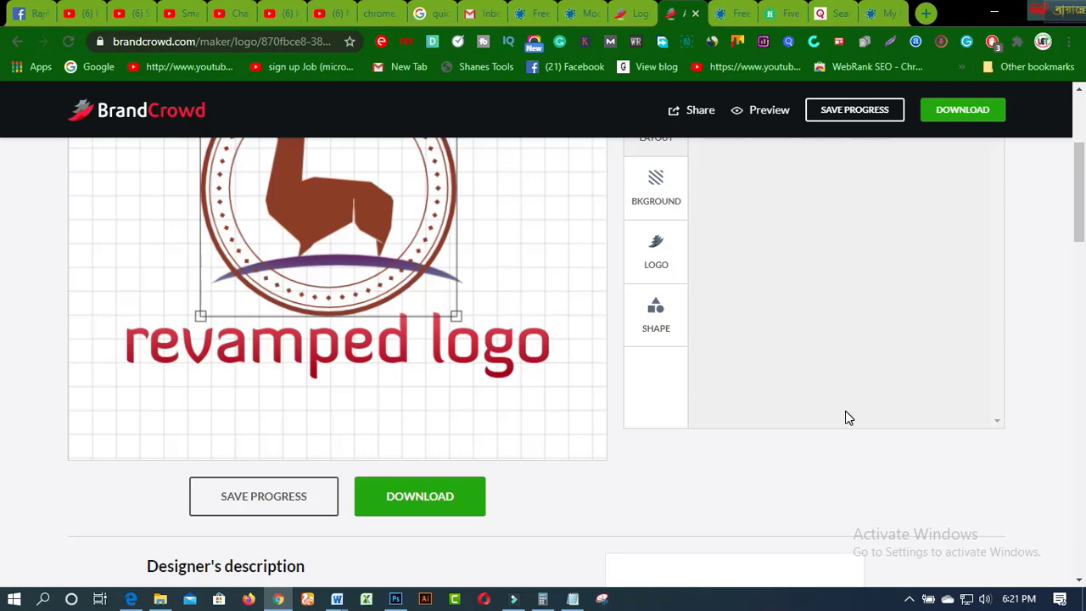
pyautogui.scroll(3, 847, 417)
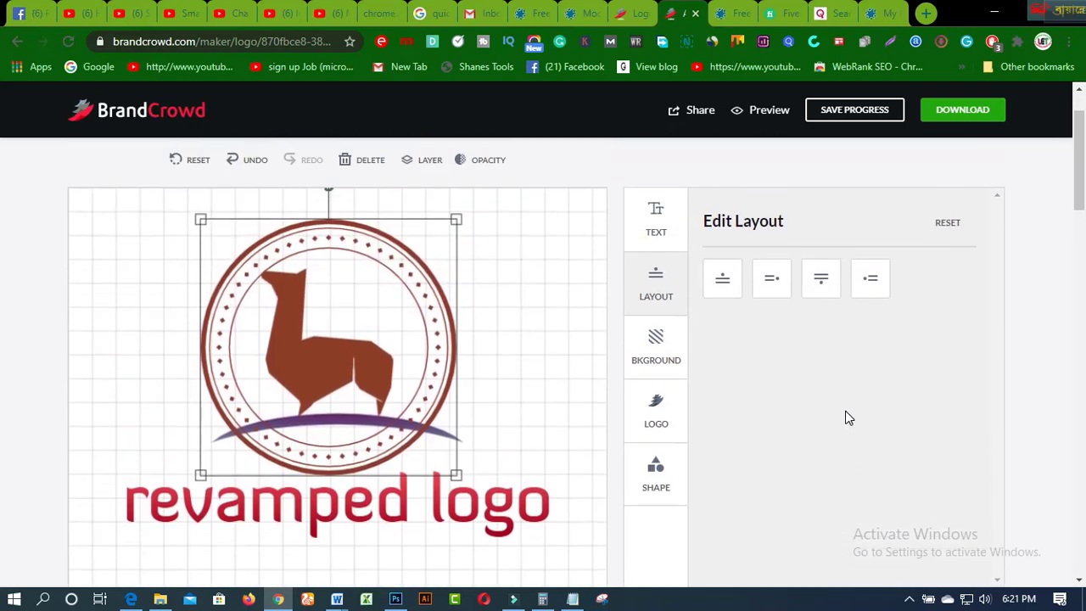
pyautogui.scroll(-2, 847, 419)
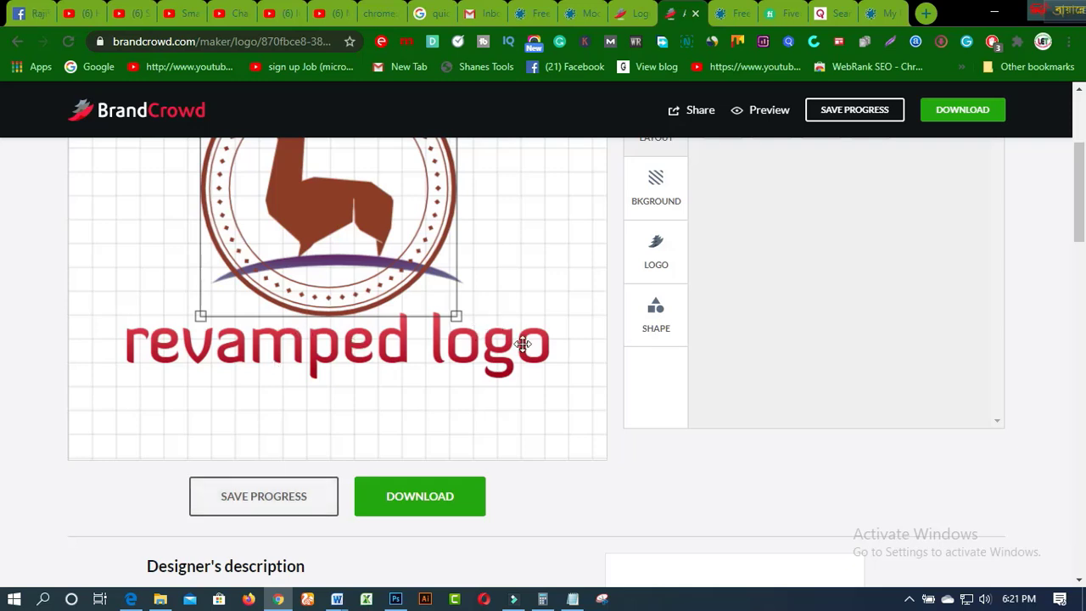
# Step: Proceed to download the logo and select the Premium Logo Plan as the package
pyautogui.click(424, 501)
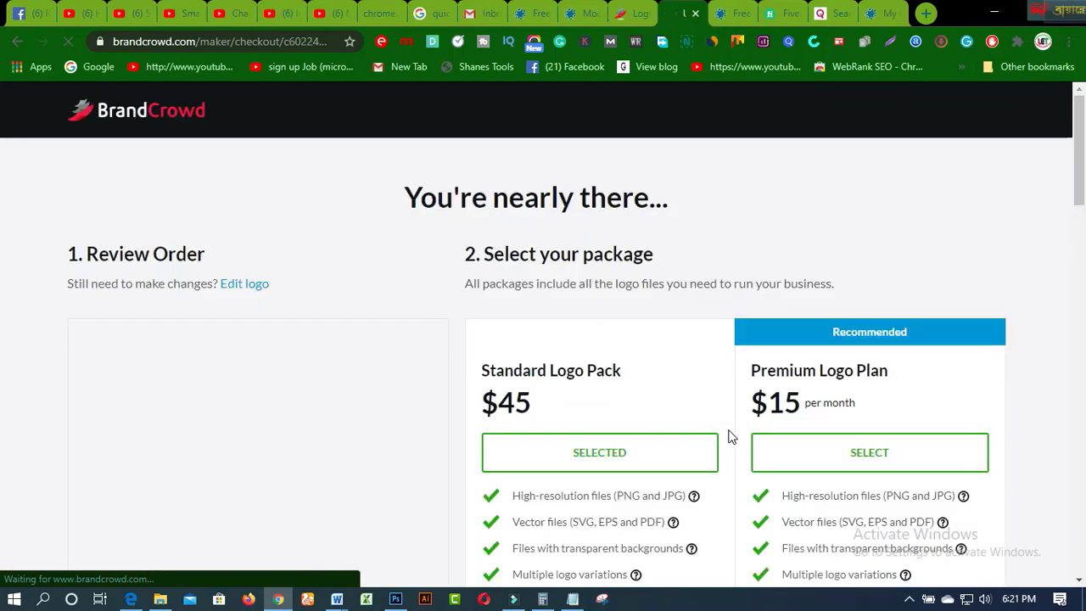
pyautogui.scroll(-1, 873, 407)
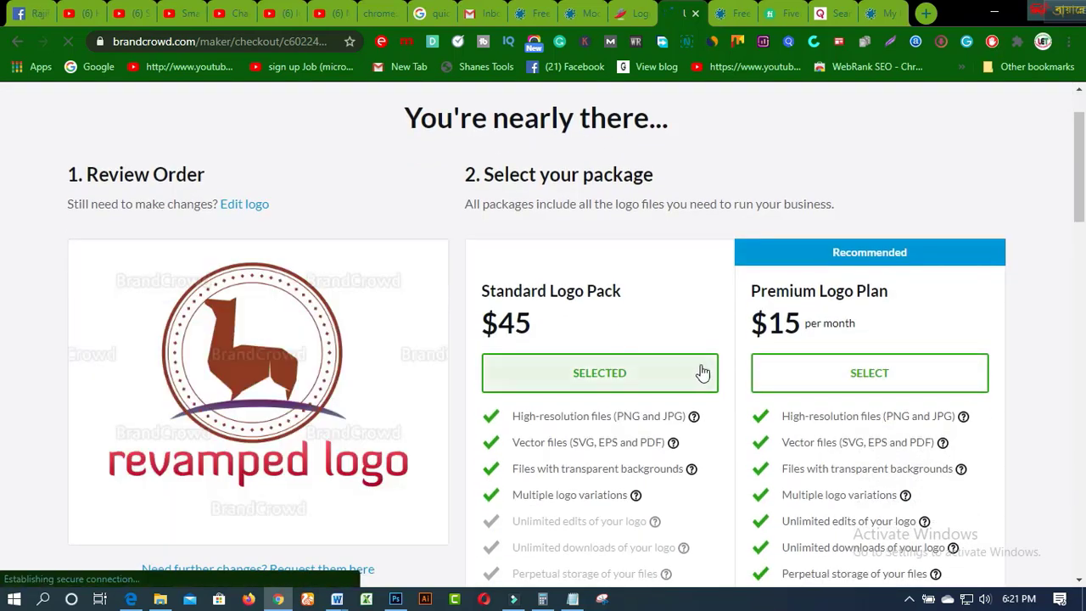
pyautogui.scroll(-1, 833, 338)
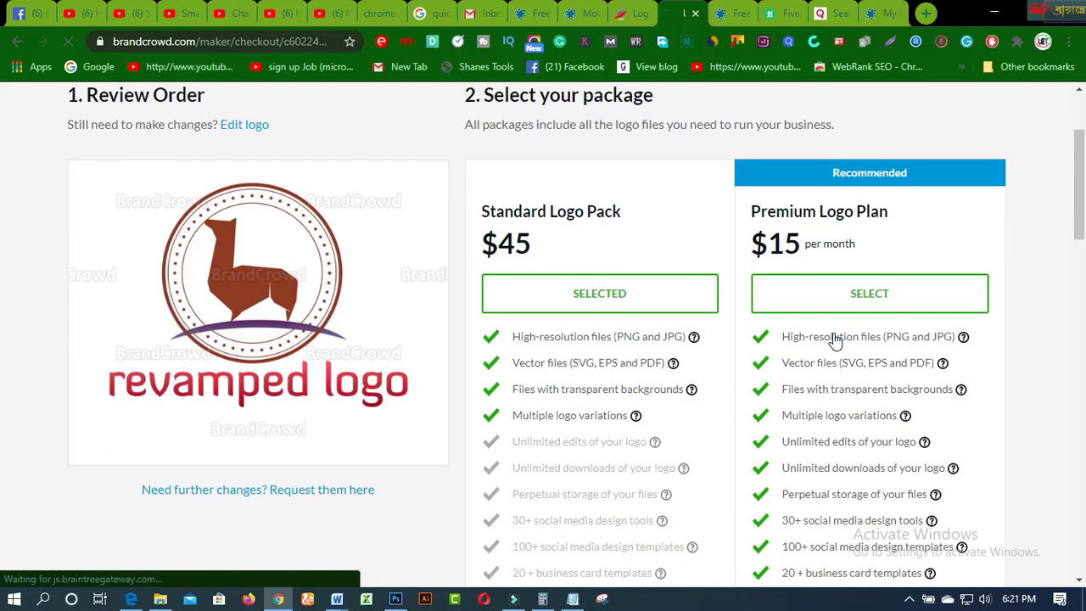
pyautogui.click(834, 338)
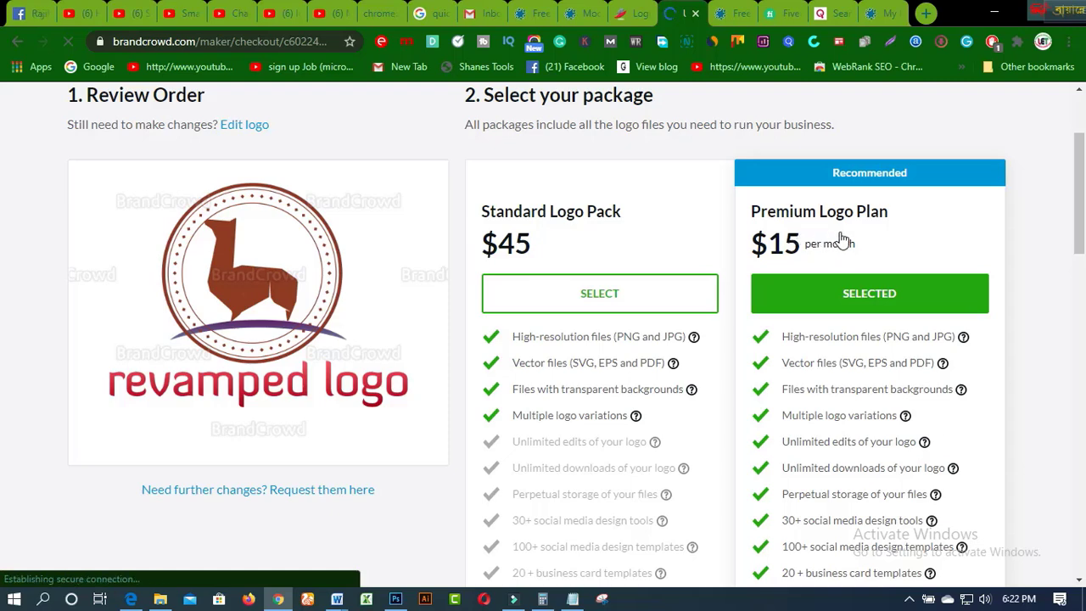
# Step: Compare the features included in the Standard Logo Pack and the Premium Logo Plan and review the logo preview
pyautogui.scroll(-1, 873, 338)
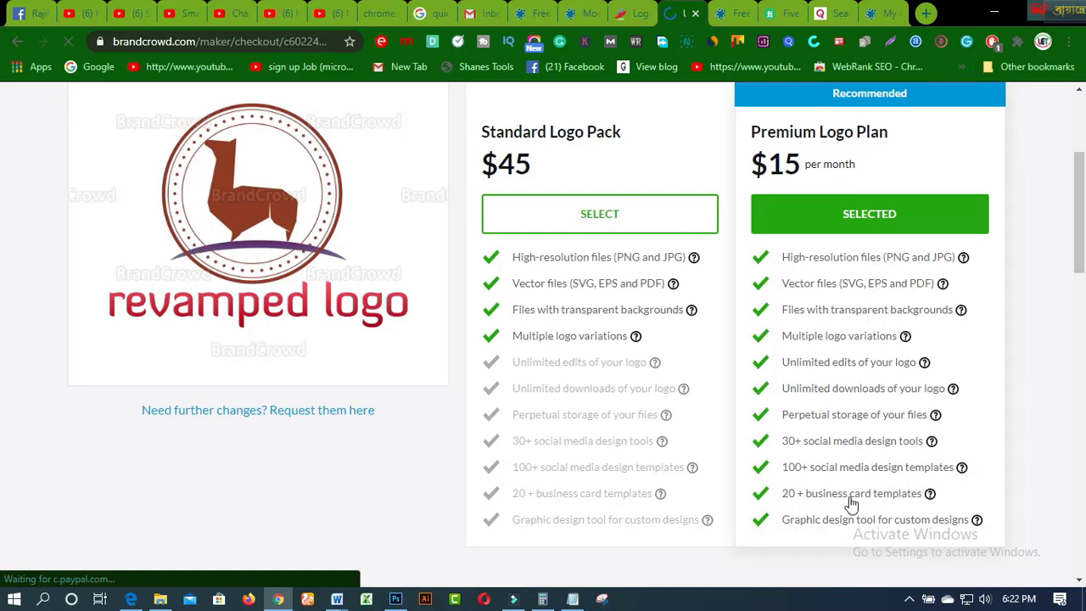
pyautogui.scroll(1, 853, 490)
pyautogui.scroll(-4, 853, 382)
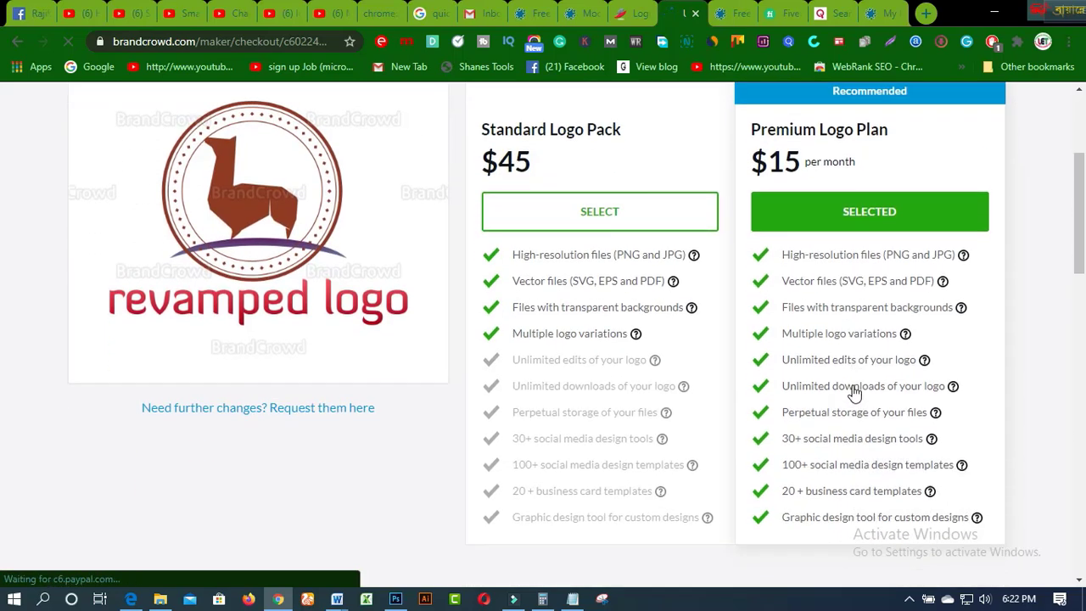
pyautogui.scroll(3, 855, 336)
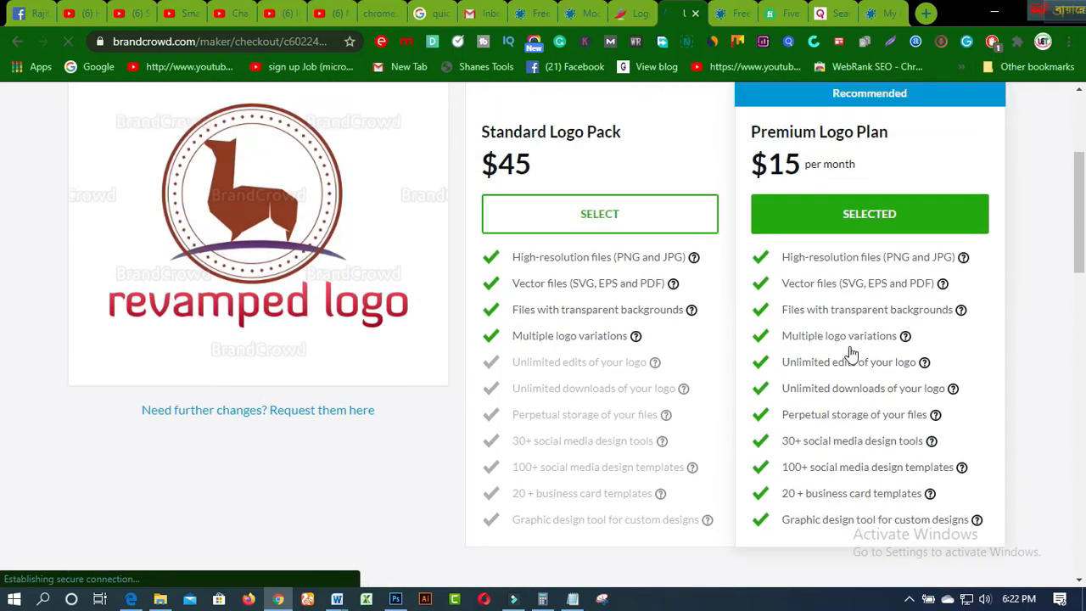
pyautogui.scroll(1, 853, 348)
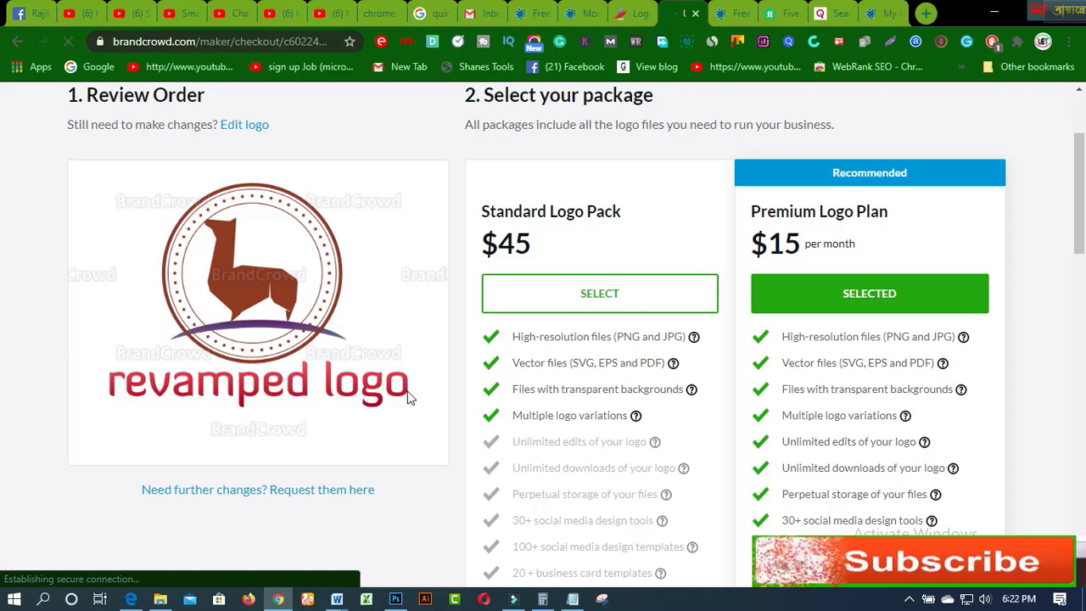
# Step: Review both packages' full feature lists and the logo mockups on a business card, laptop website and framed sign
pyautogui.scroll(-1, 408, 398)
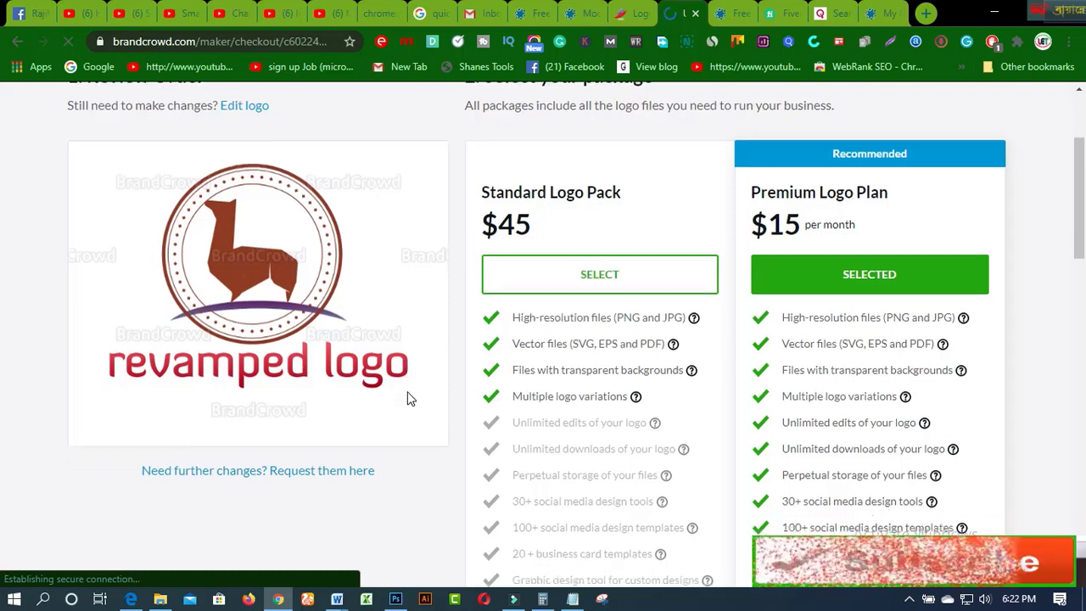
pyautogui.scroll(1, 408, 398)
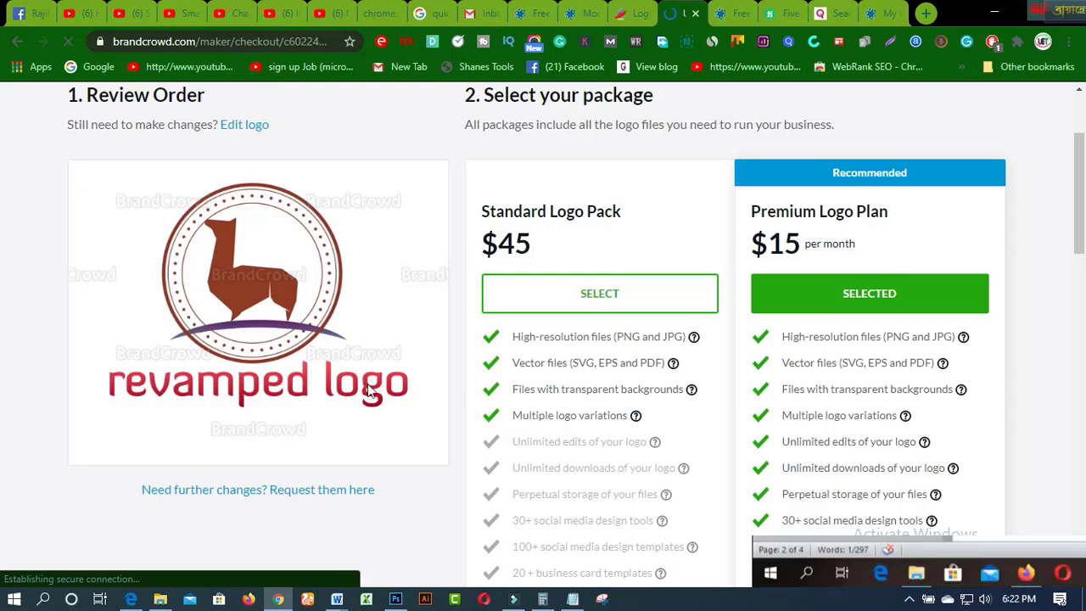
pyautogui.scroll(-3, 687, 428)
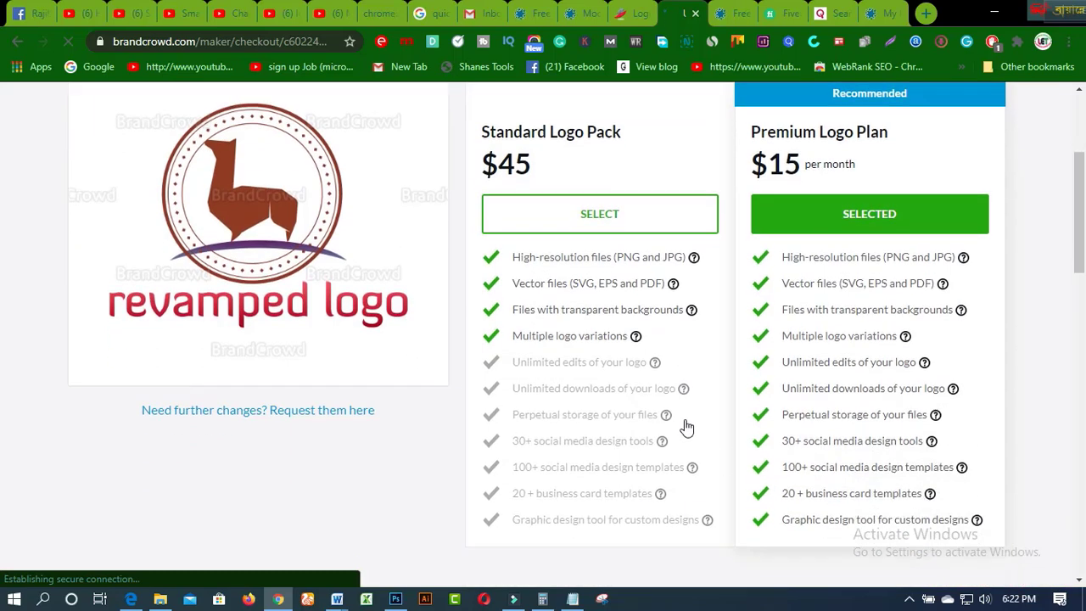
pyautogui.scroll(-2, 687, 429)
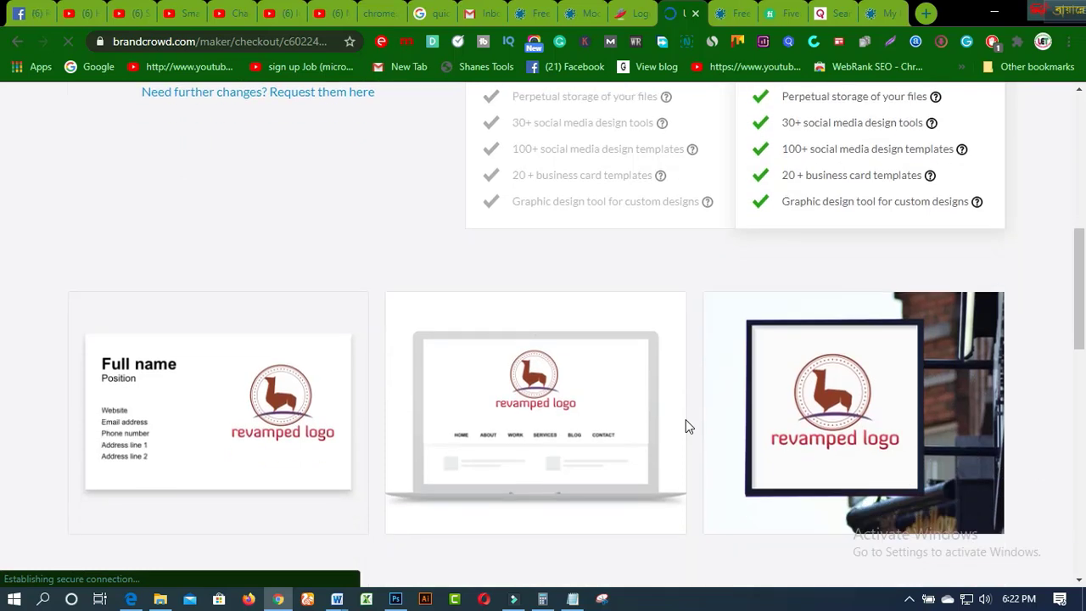
pyautogui.scroll(1, 687, 429)
pyautogui.scroll(3, 687, 424)
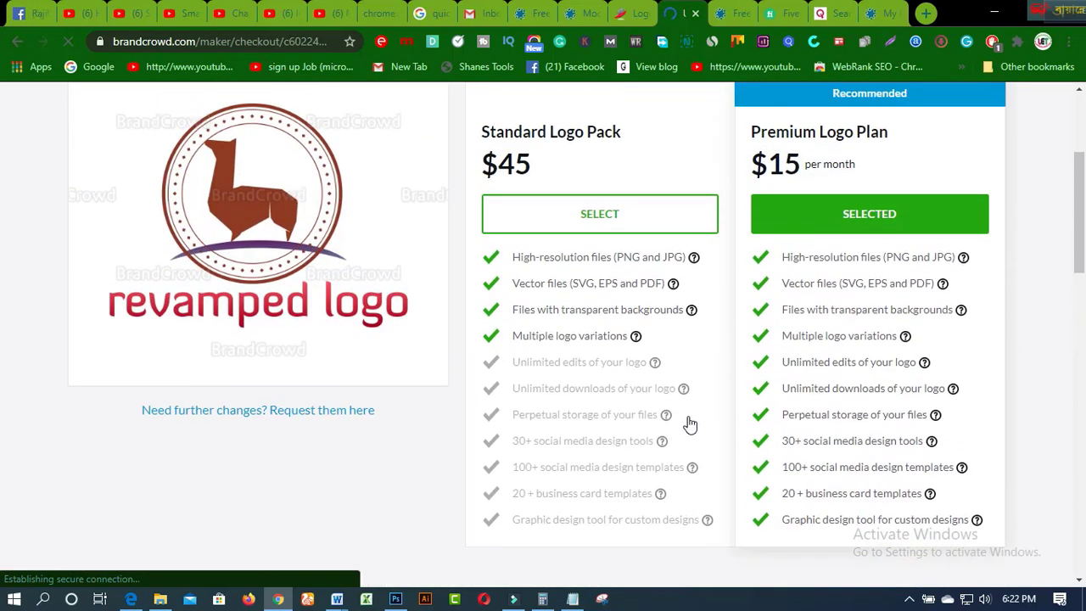
pyautogui.scroll(-2, 687, 424)
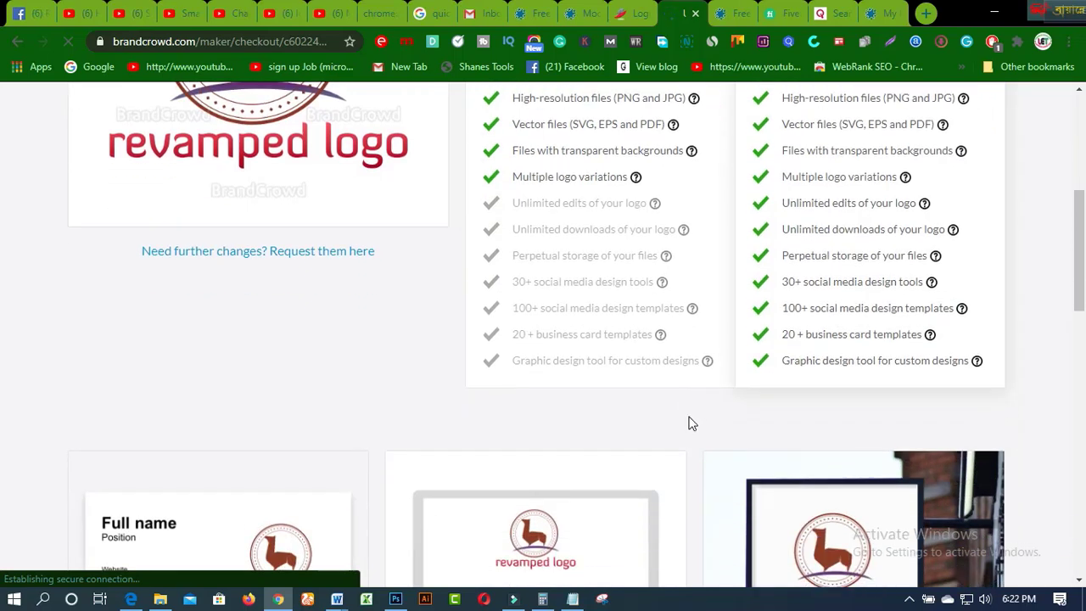
pyautogui.scroll(-1, 692, 423)
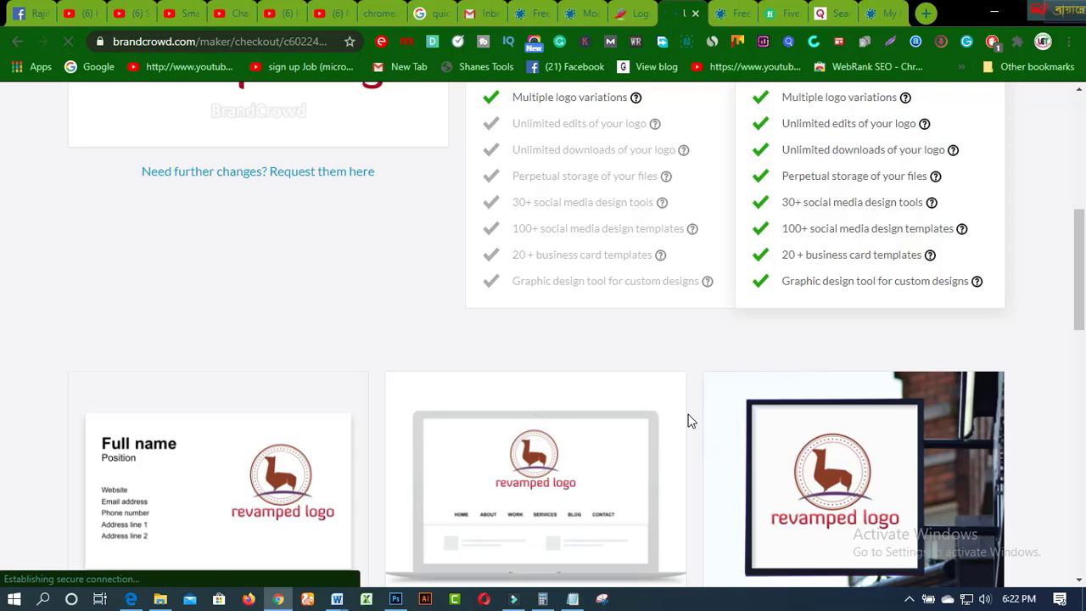
pyautogui.scroll(1, 642, 405)
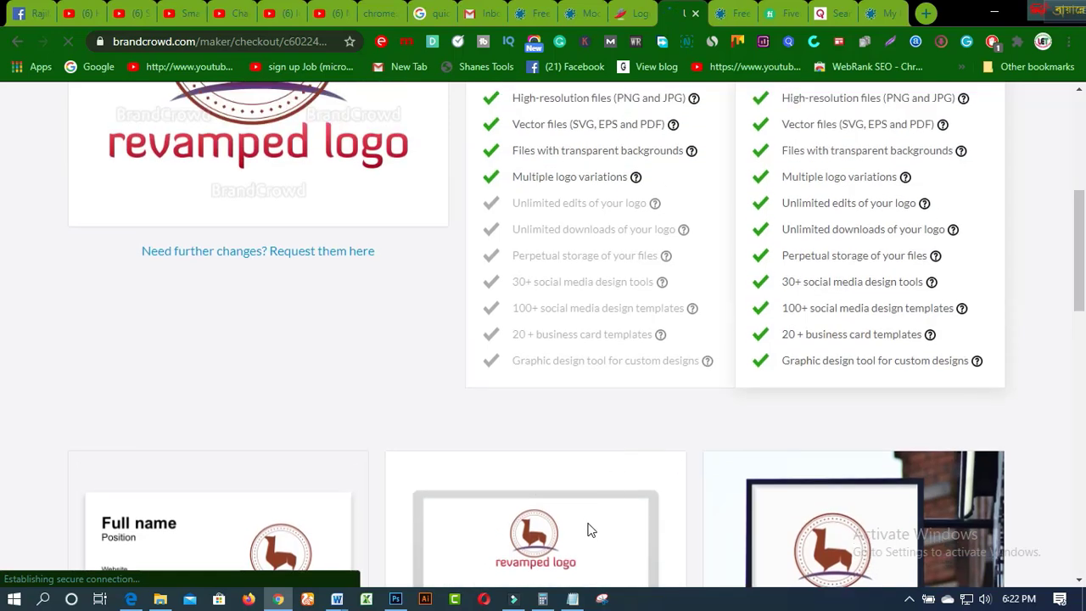
# Step: Switch to Calculator and enter the multiplication 4 × 150
pyautogui.click(542, 599)
pyautogui.click(433, 170)
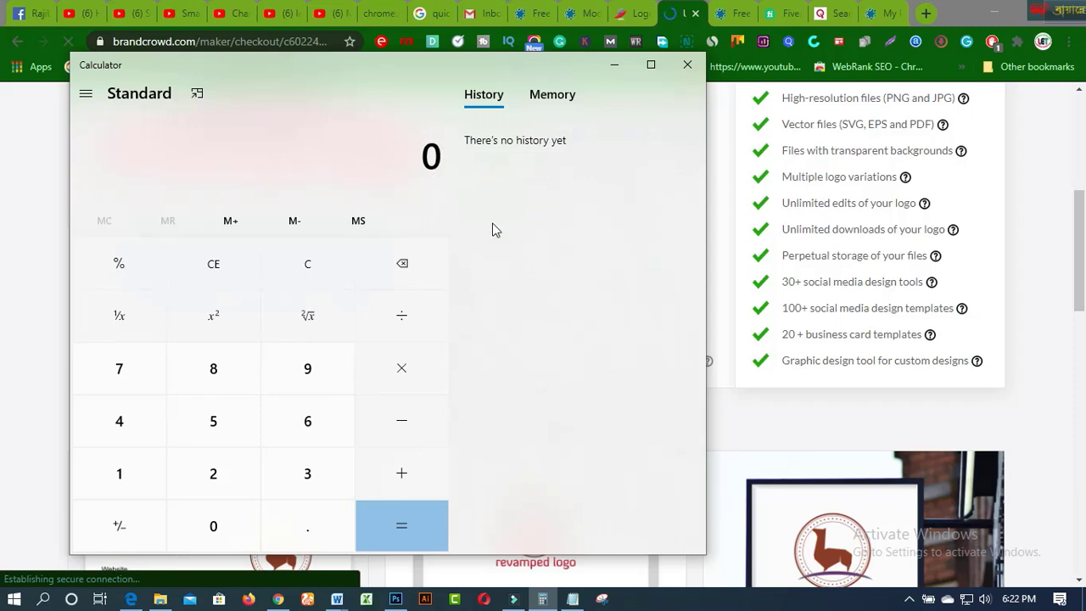
pyautogui.click(121, 424)
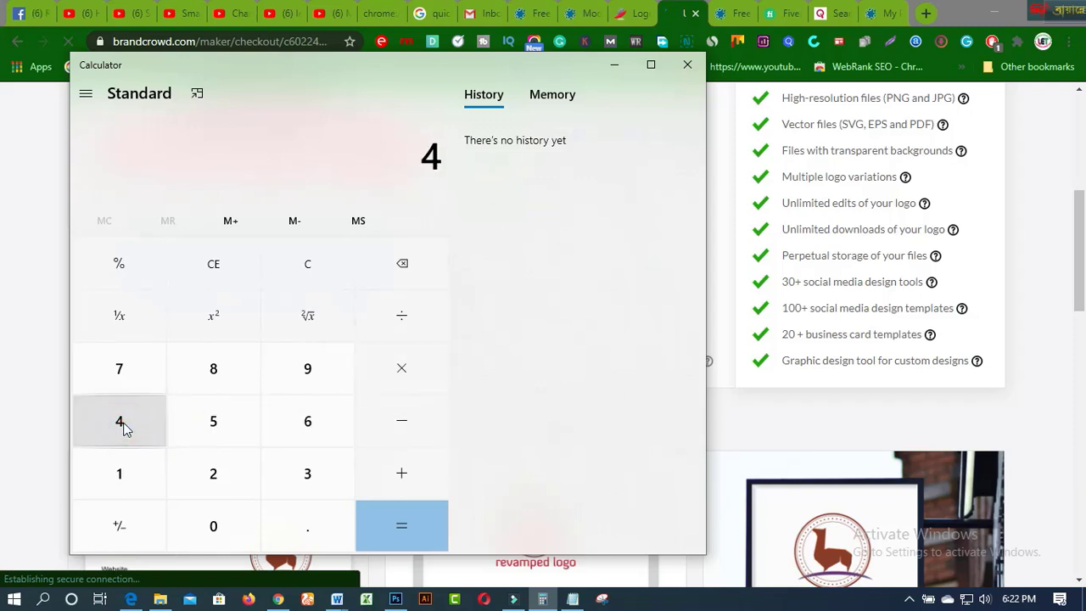
pyautogui.click(399, 366)
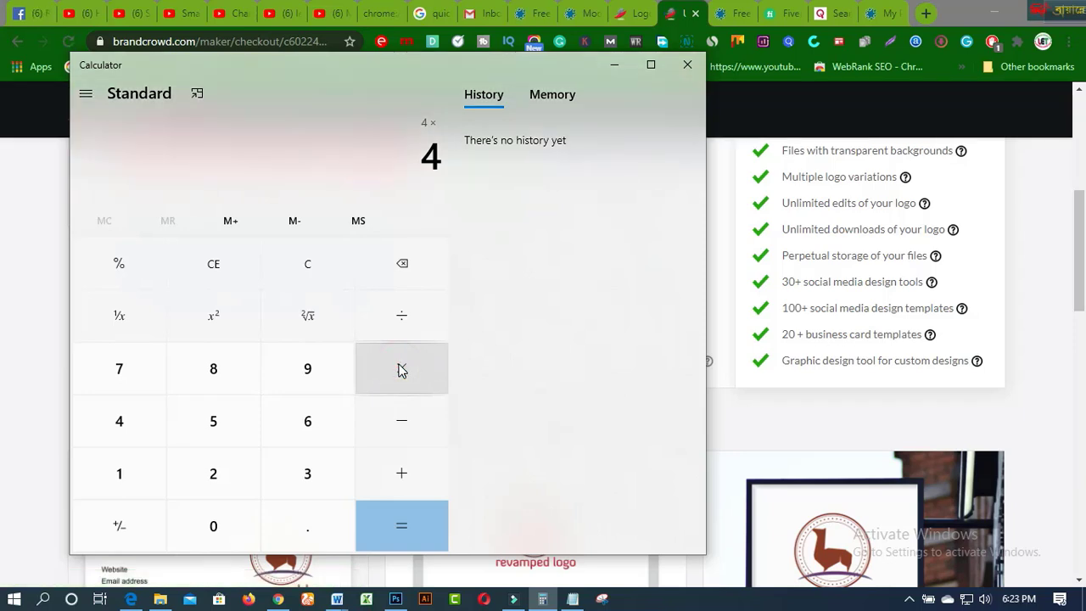
pyautogui.click(123, 473)
pyautogui.click(216, 423)
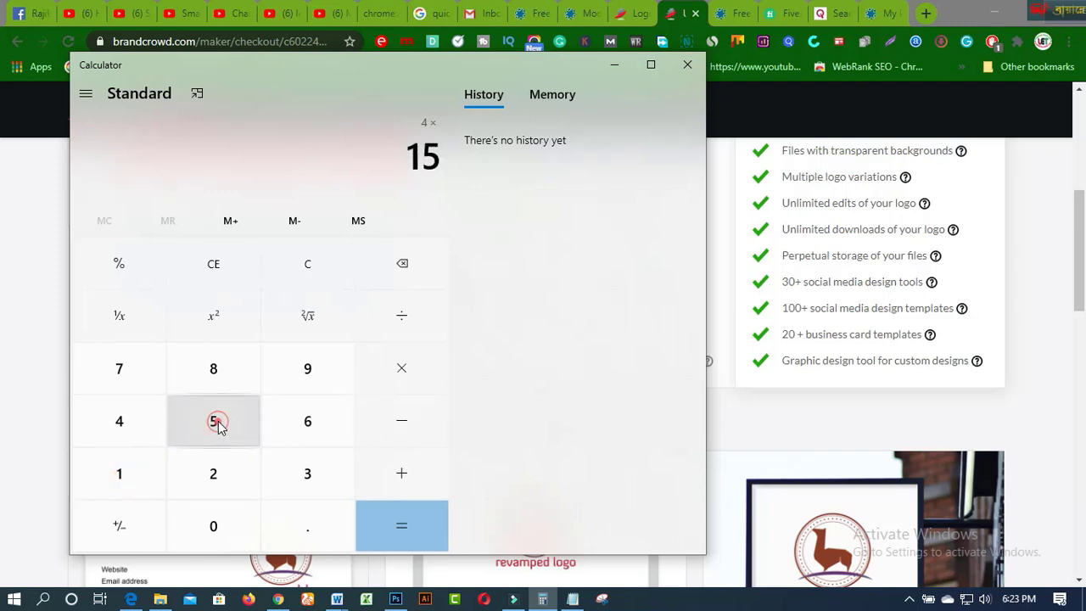
pyautogui.click(206, 524)
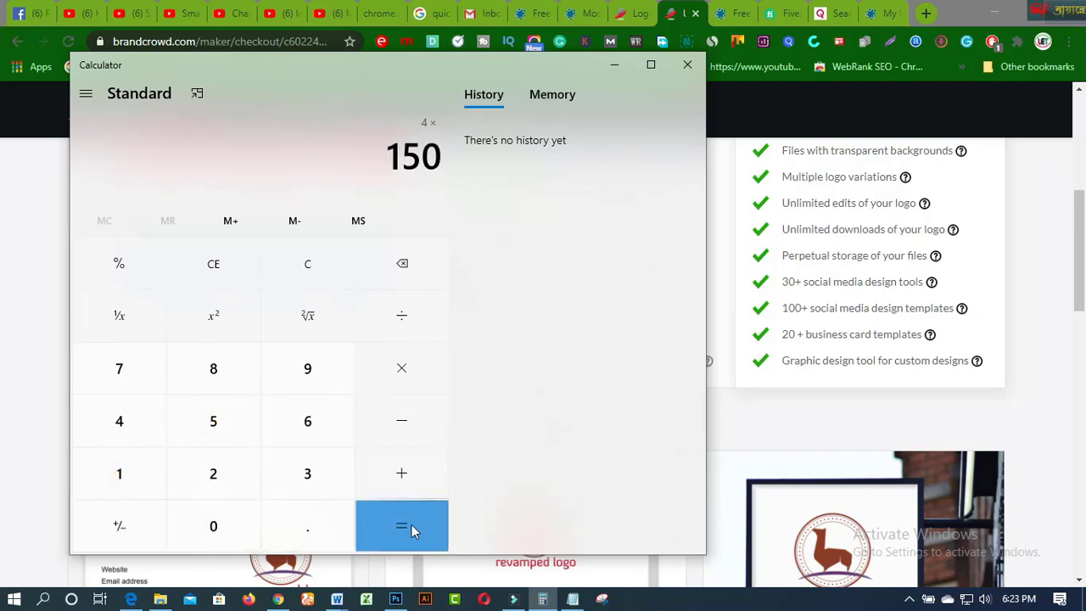